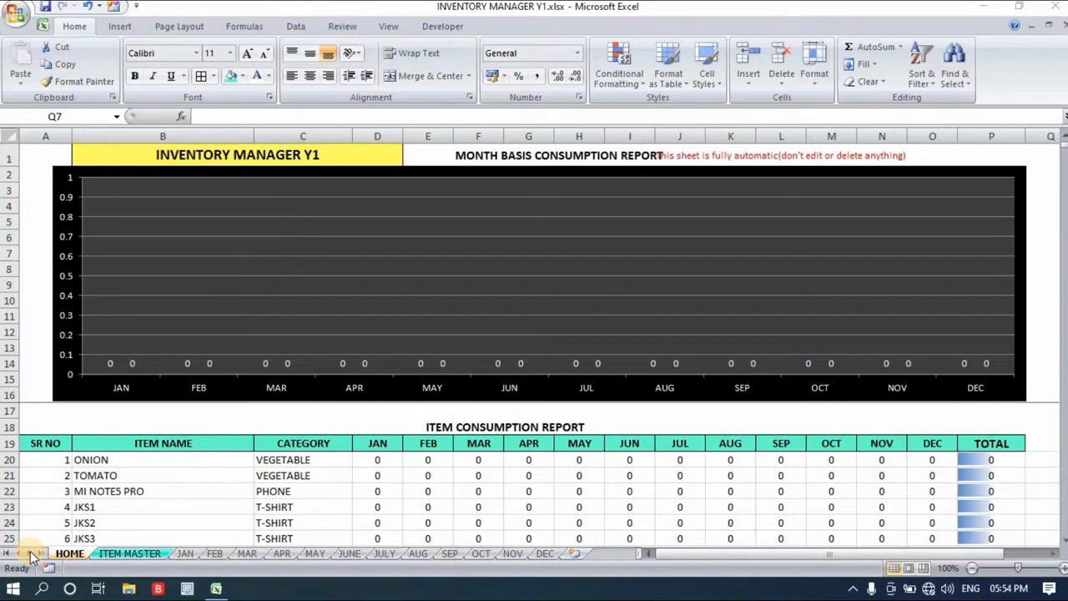
- Examine the month basis consumption chart and its source cells on the HOME sheet
left_click(33, 256)
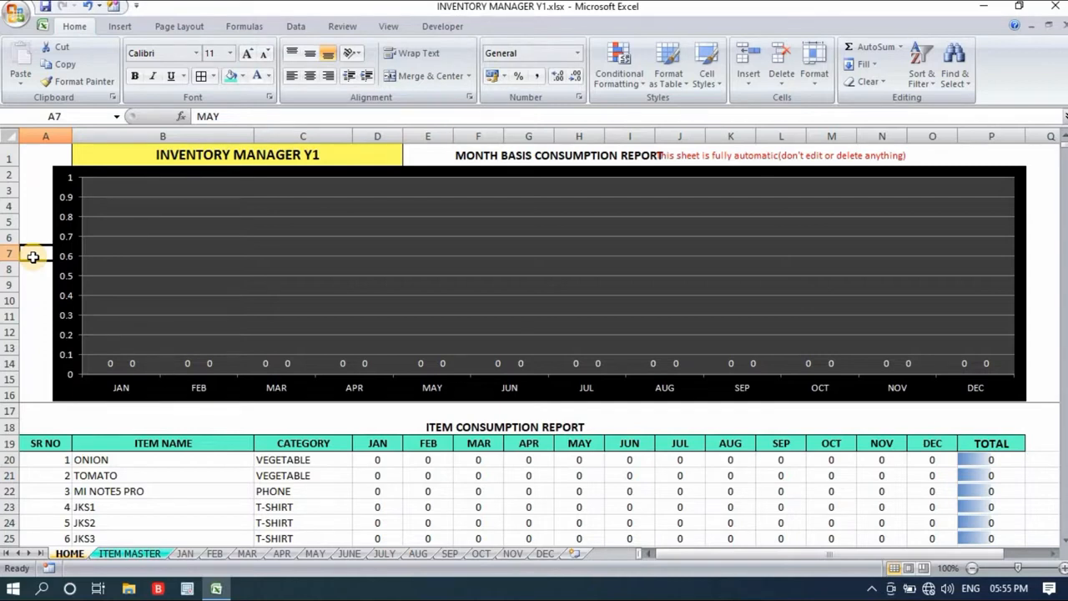
key("Down")
key("Down")
key("Down")
key("Down")
key("Down")
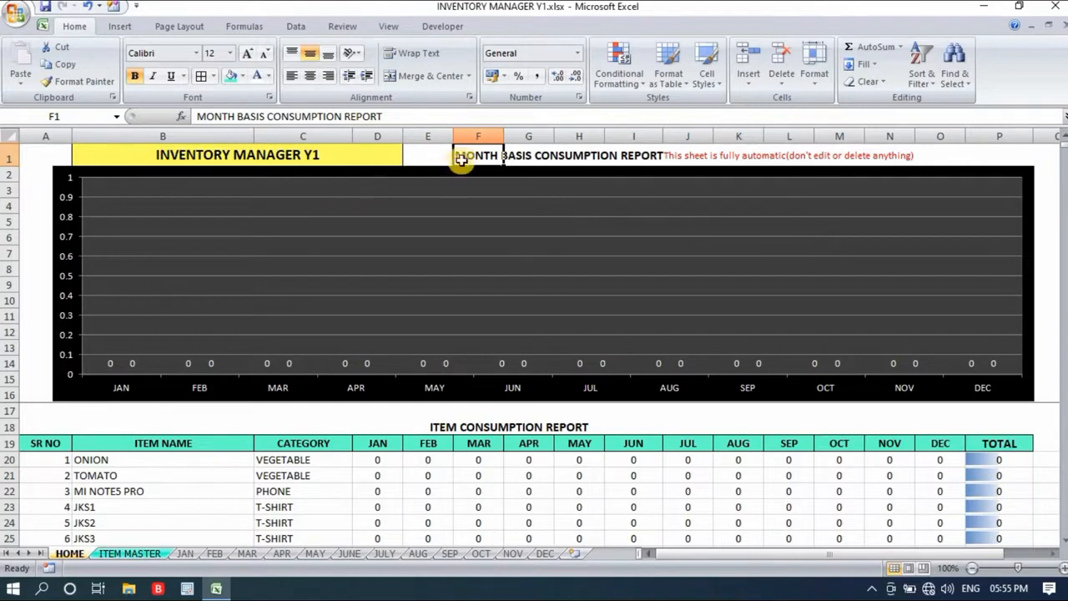
left_click(427, 152)
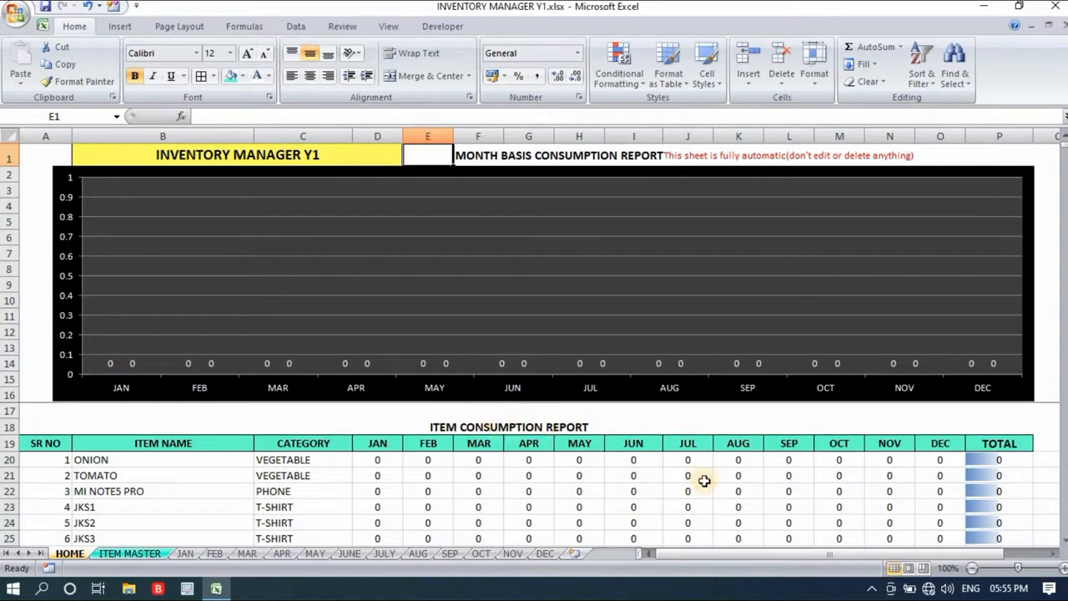
scroll(707, 481, "down", 1)
scroll(708, 481, "up", 1)
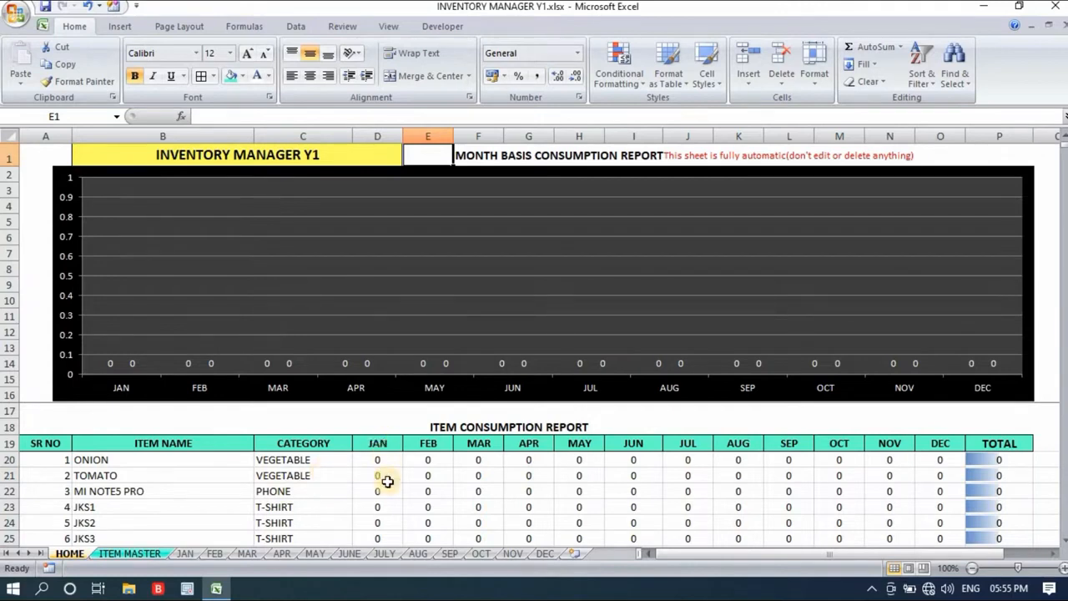
- Inspect the item name and January formulas for ONION and TOMATO in the item consumption report
left_click(149, 457)
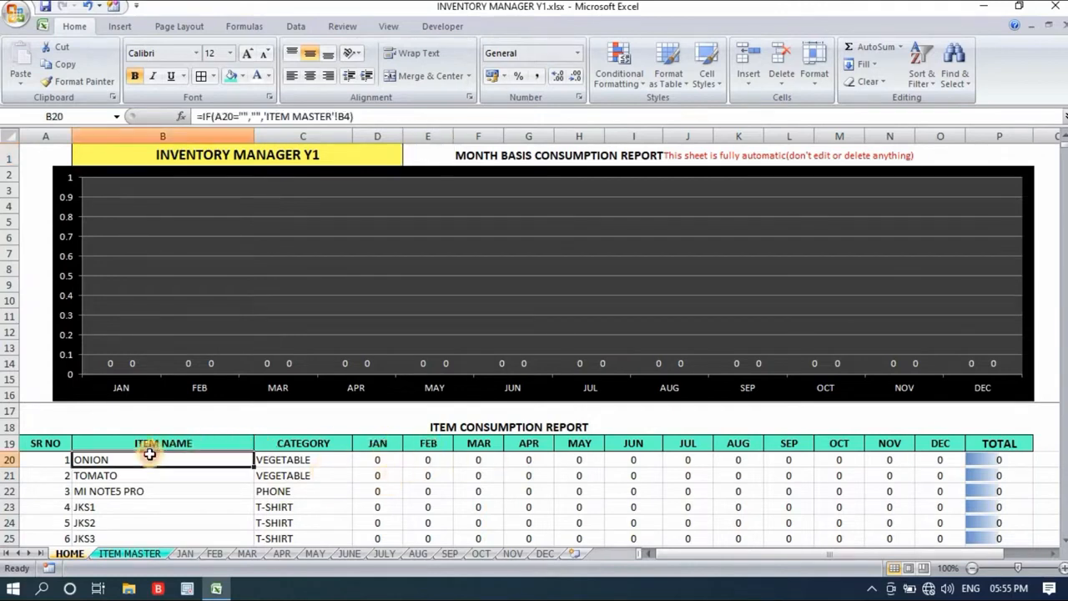
left_click(375, 459)
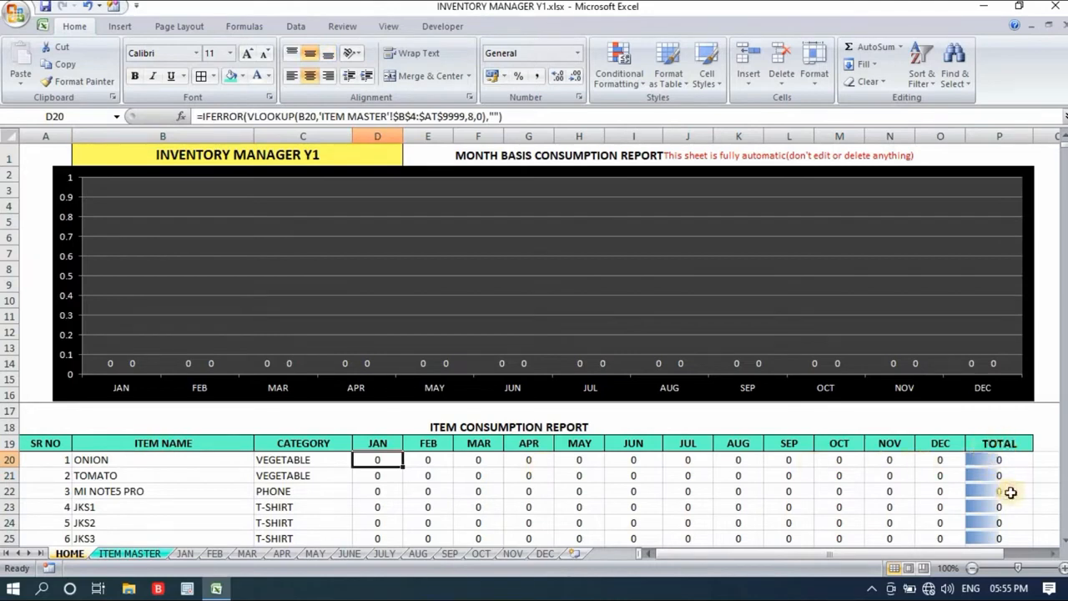
left_click(155, 459)
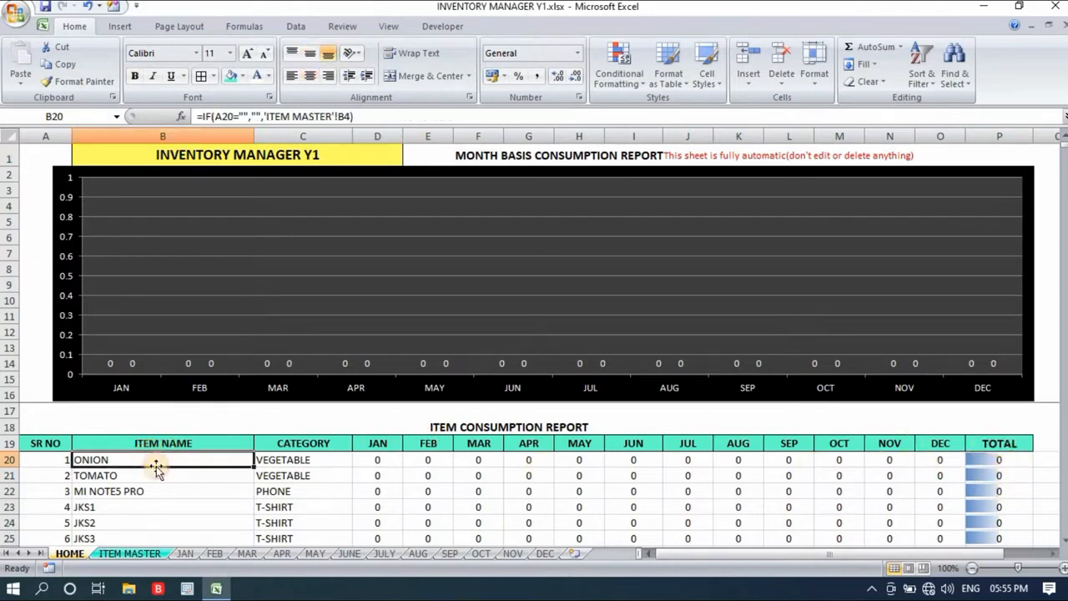
left_click(156, 475)
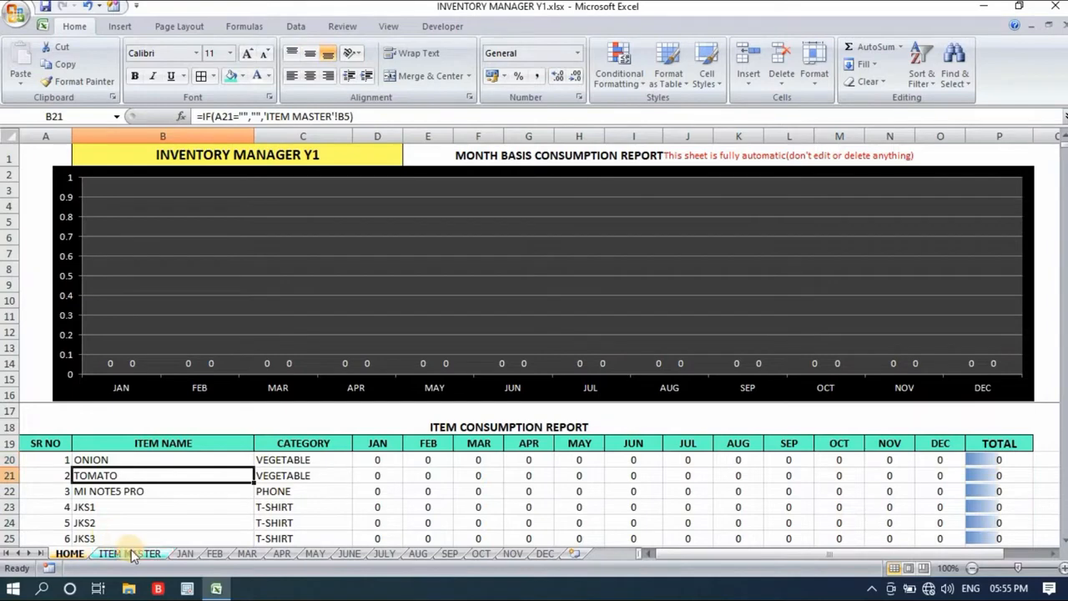
- Open the ITEM MASTER sheet and review the item details headings from material name to trigger level
left_click(133, 554)
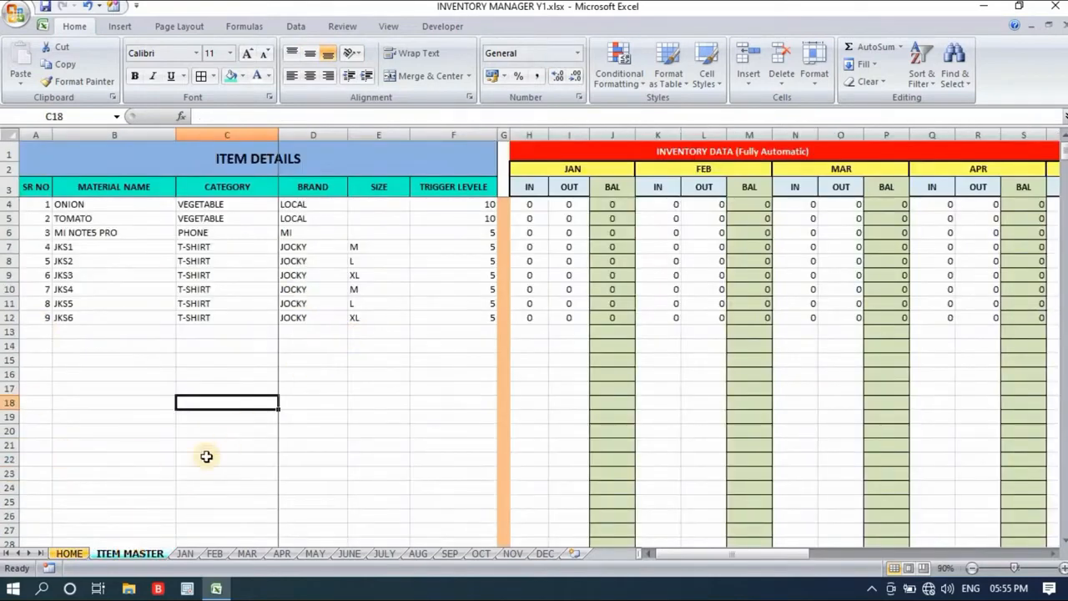
left_click(122, 461)
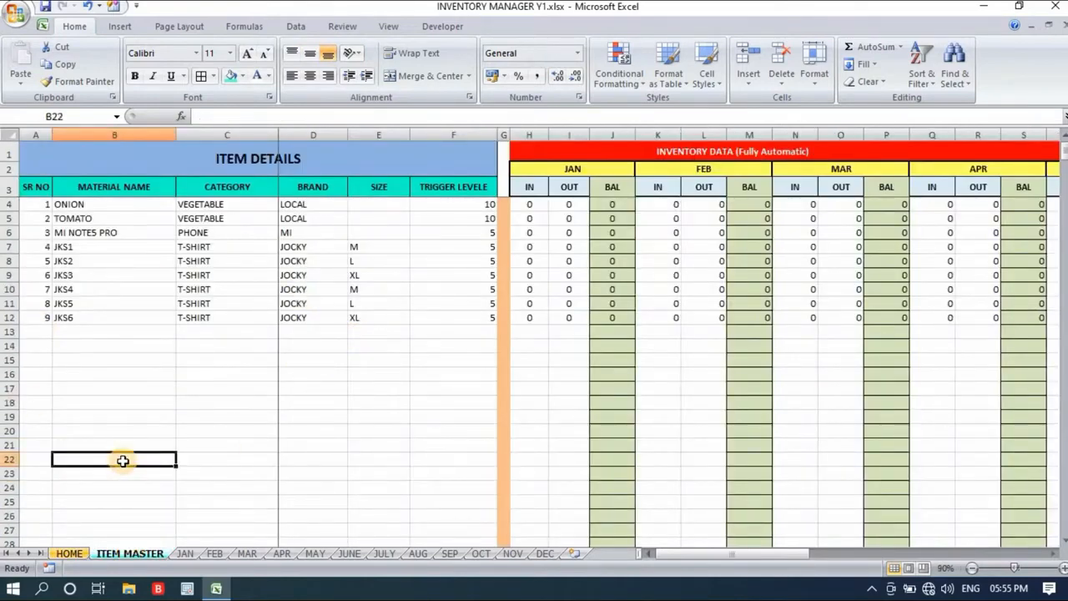
left_click(166, 187)
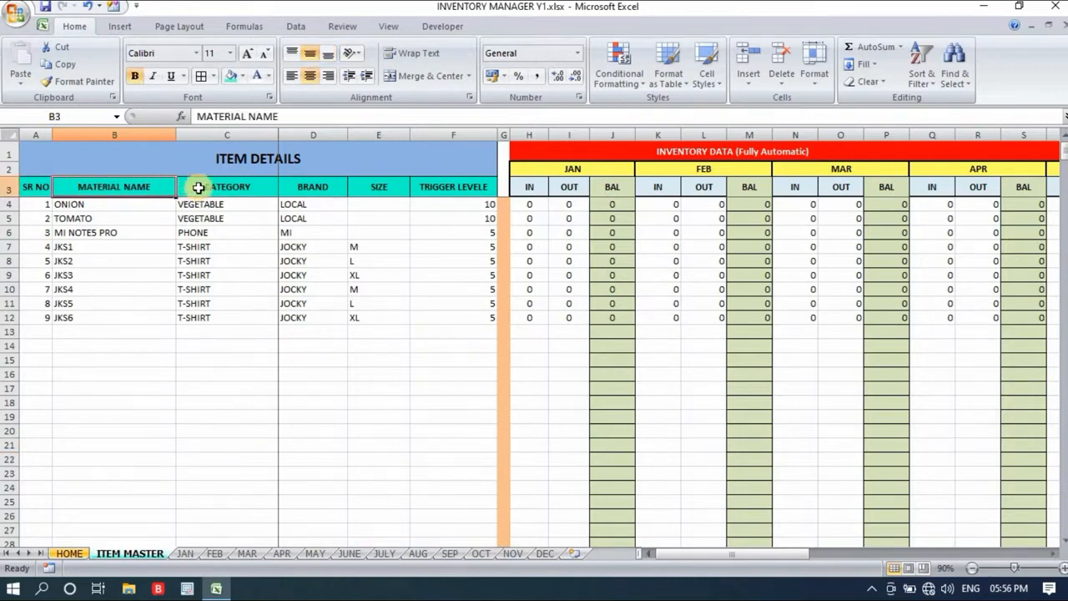
left_click(260, 188)
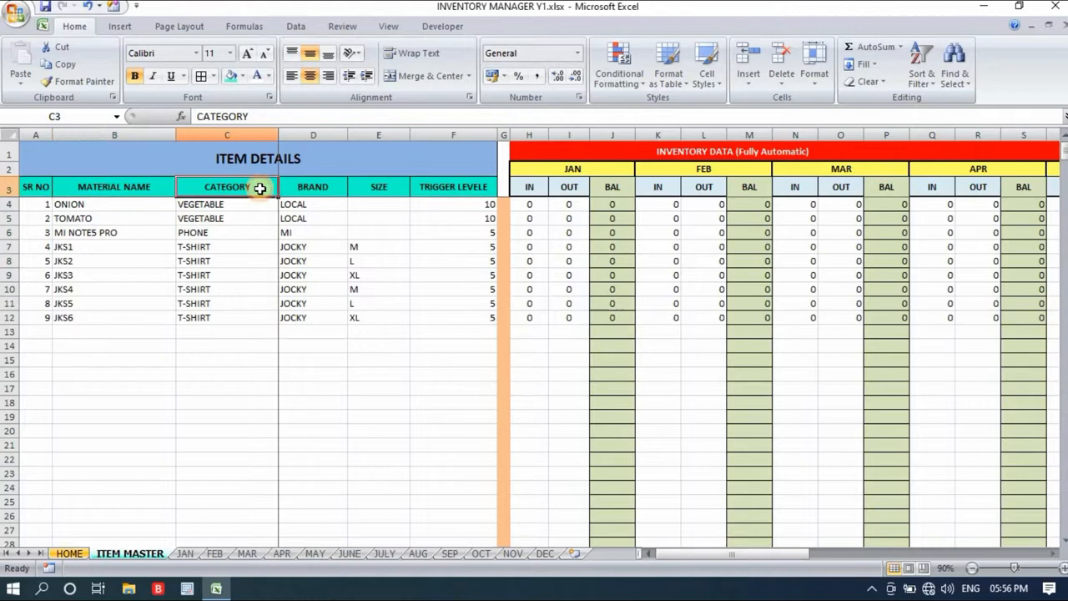
left_click(310, 187)
left_click(396, 187)
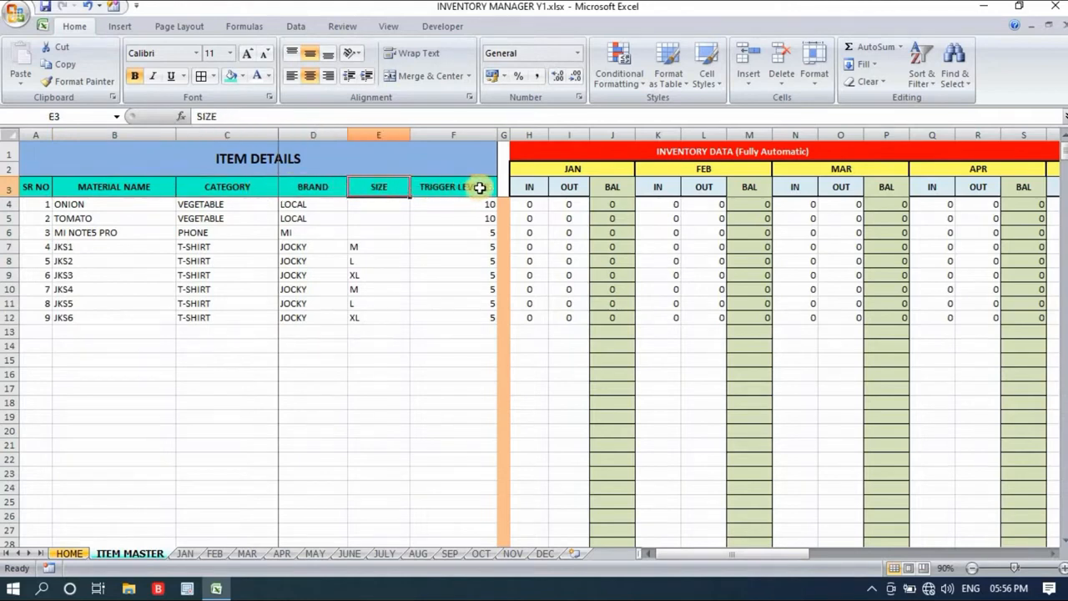
left_click(482, 188)
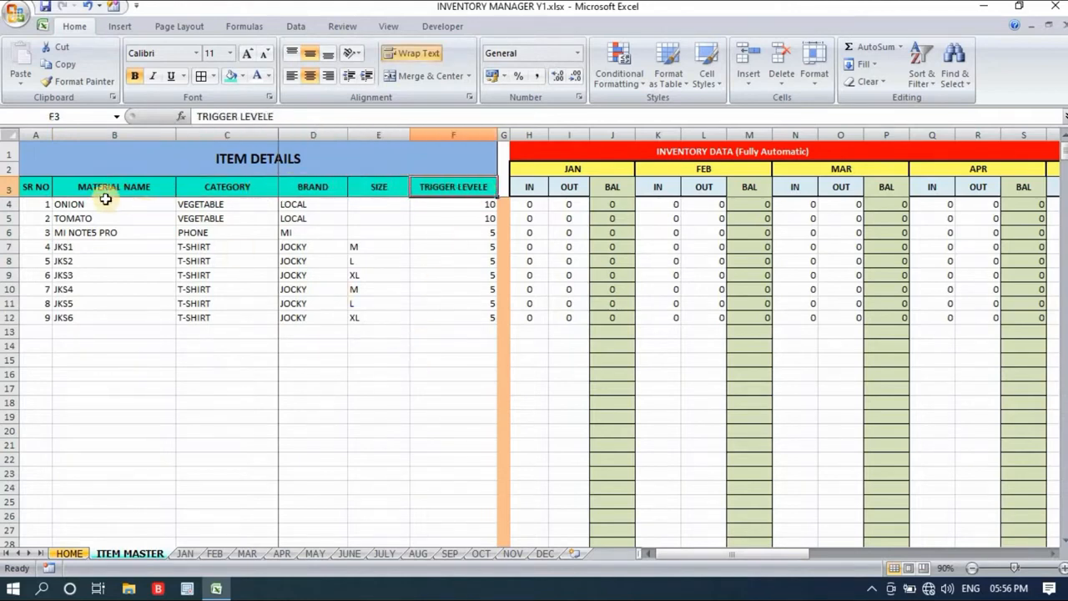
- Inspect the automatic serial number formula in cell A4 and leave it as it is
left_click(34, 205)
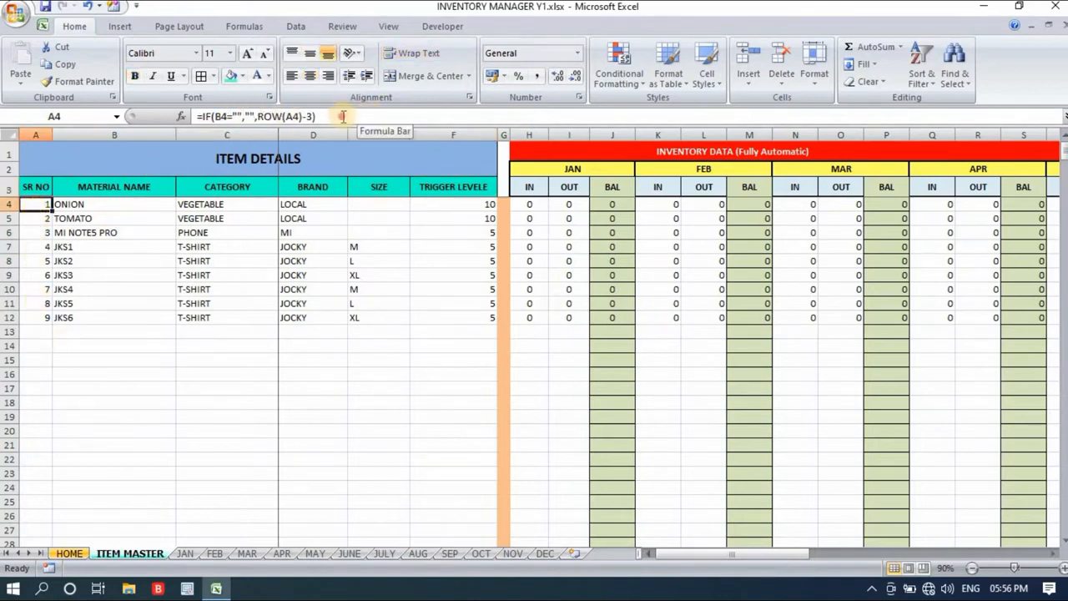
left_click_drag(315, 116, 200, 116)
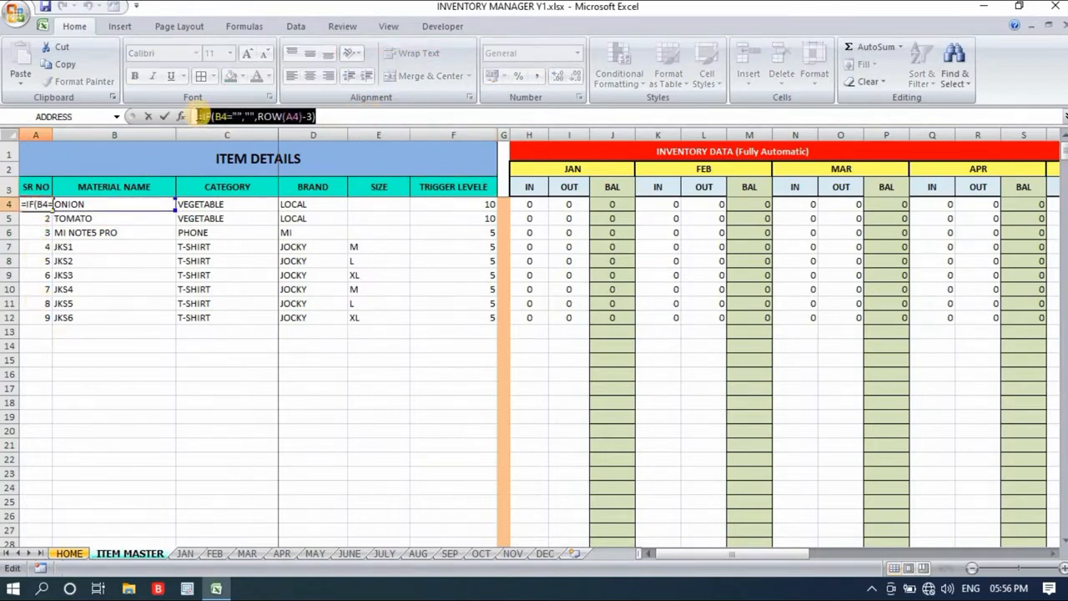
key("Return")
- Review the material names and the ONION row's category, brand and size entries
left_click_drag(83, 205, 97, 218)
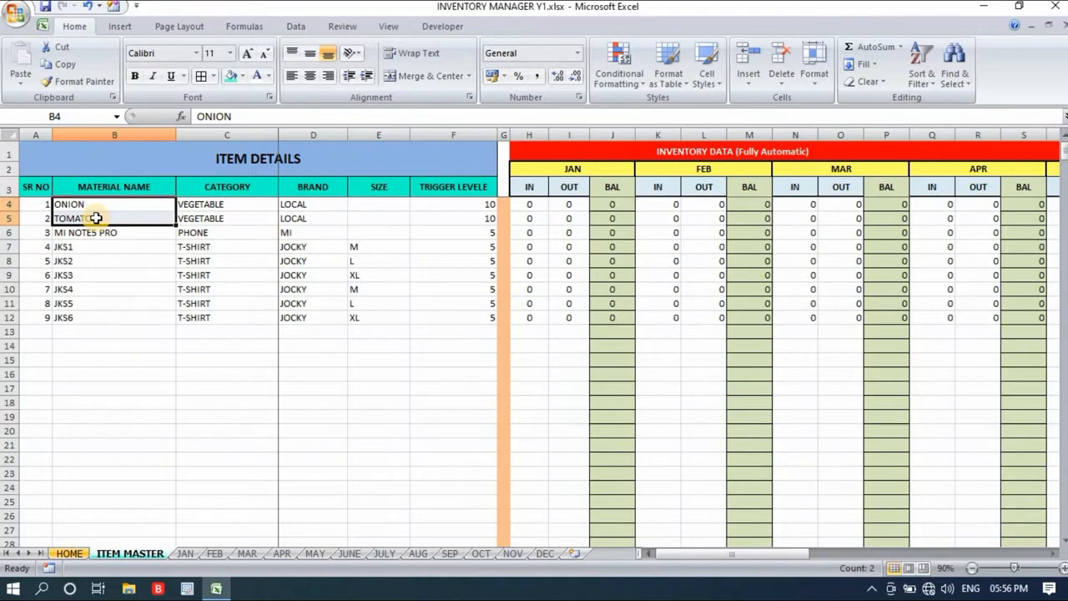
left_click(78, 318)
left_click(90, 204)
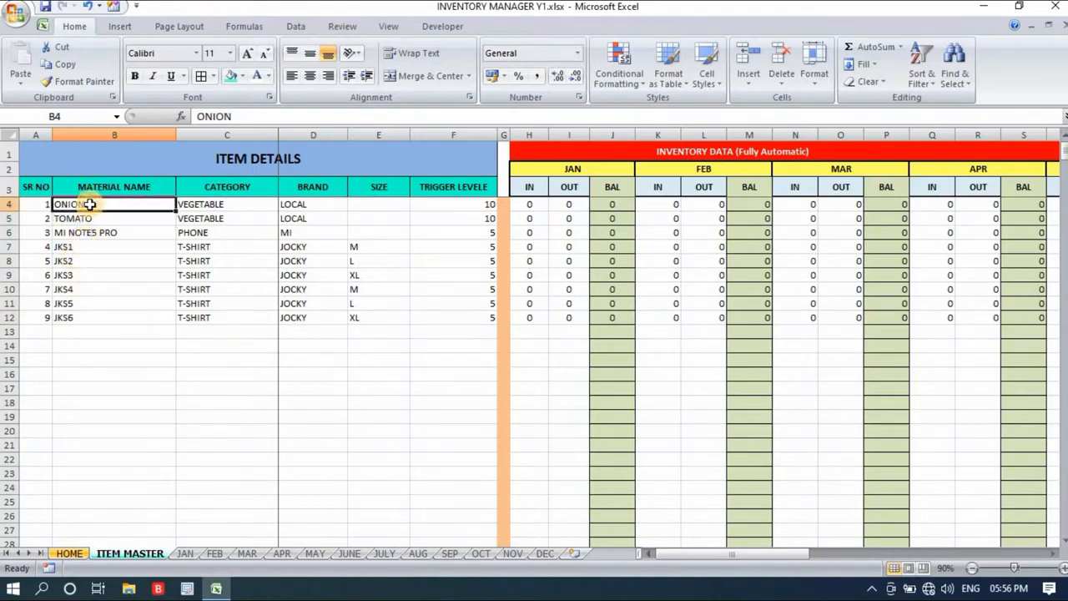
left_click(236, 203)
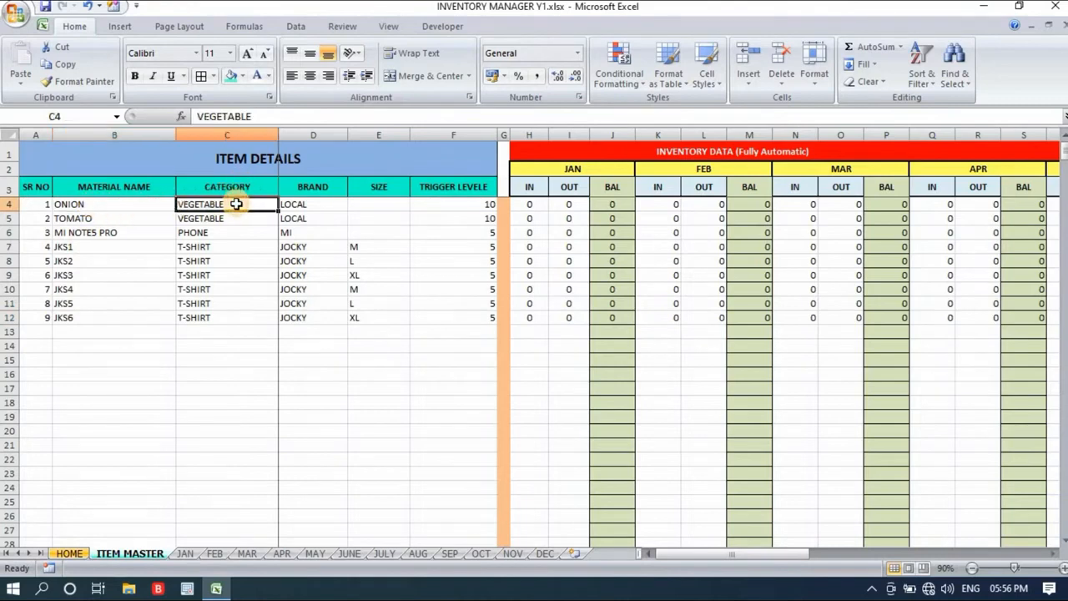
left_click(315, 202)
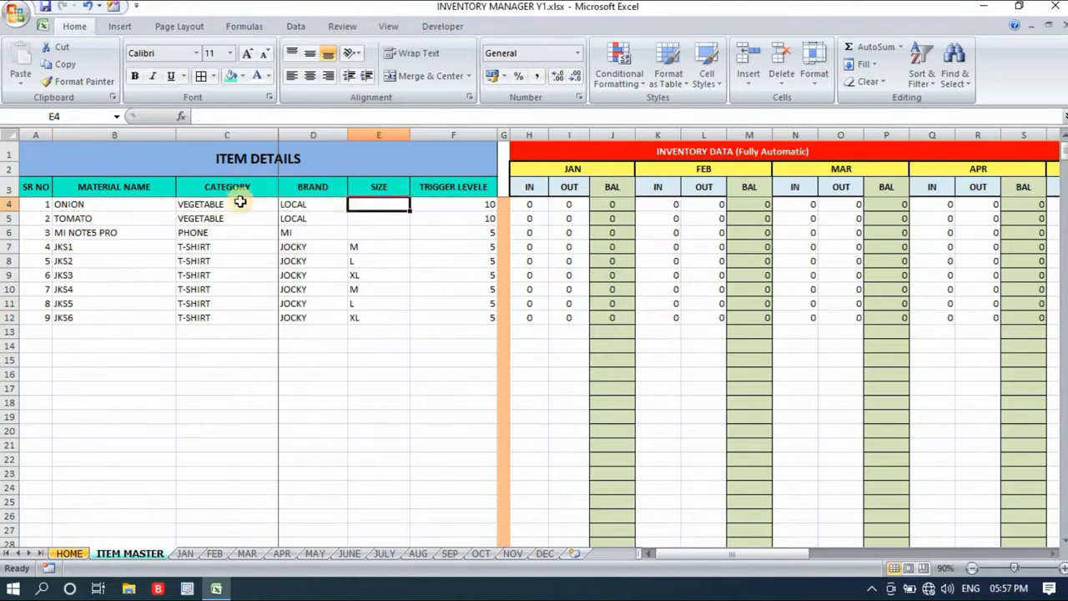
left_click(102, 203)
left_click(382, 202)
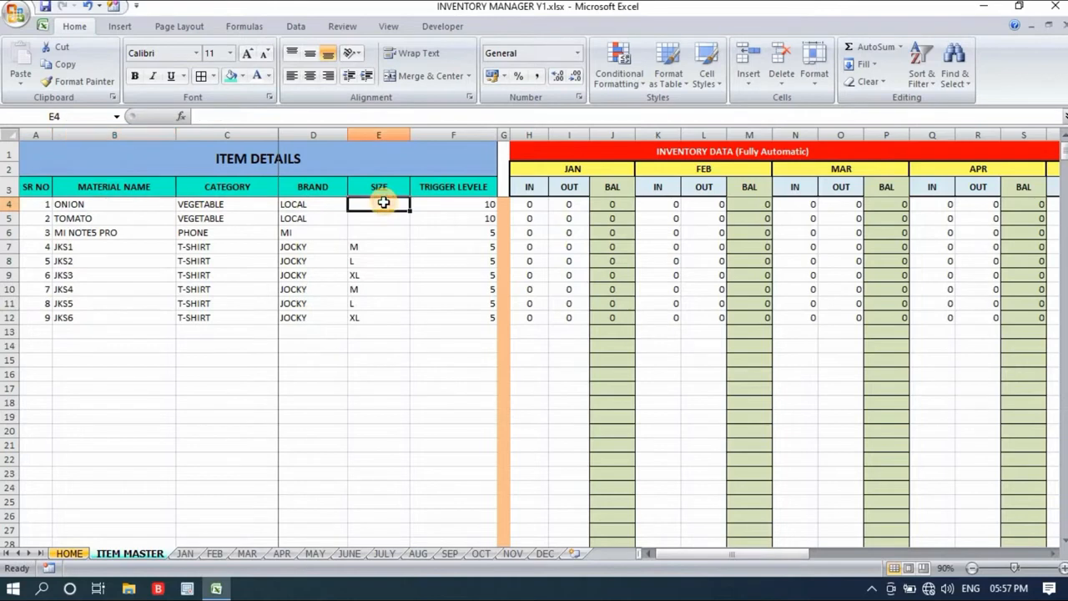
- Examine the trigger levels of all listed items, starting with ONION in cell F4
left_click(436, 203)
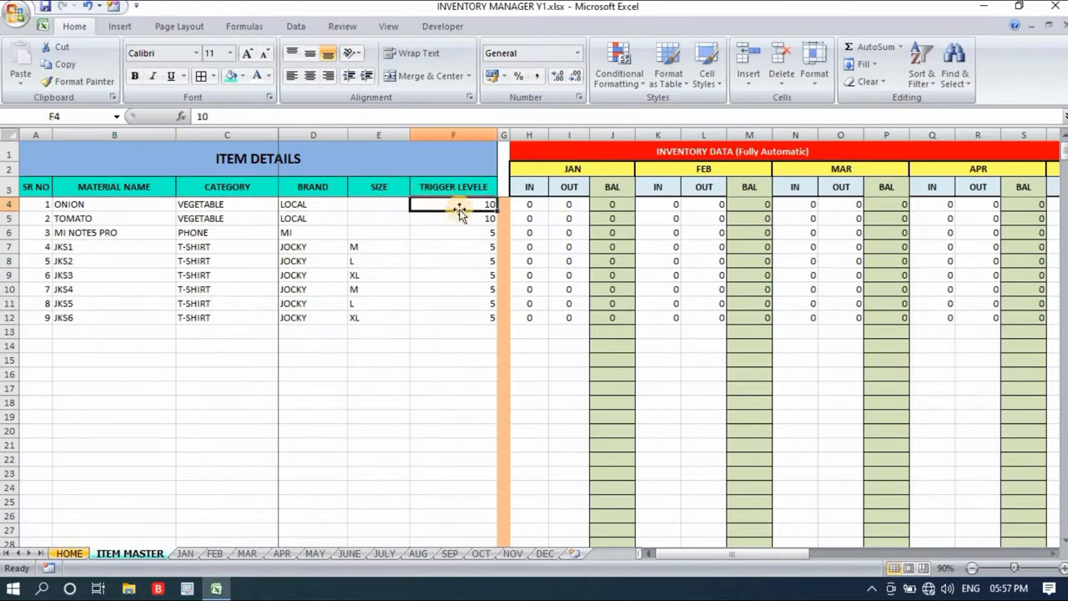
left_click_drag(467, 203, 472, 316)
left_click(472, 317)
left_click_drag(459, 206, 467, 346)
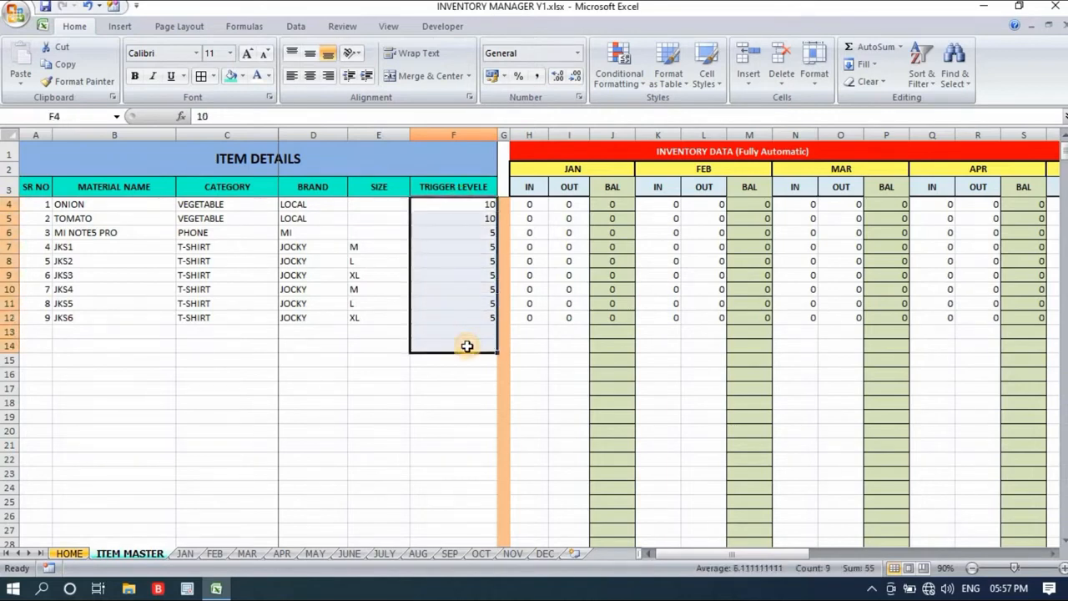
- Go through the next materials to JKS1 and review its category, brand, size and trigger level
left_click(126, 217)
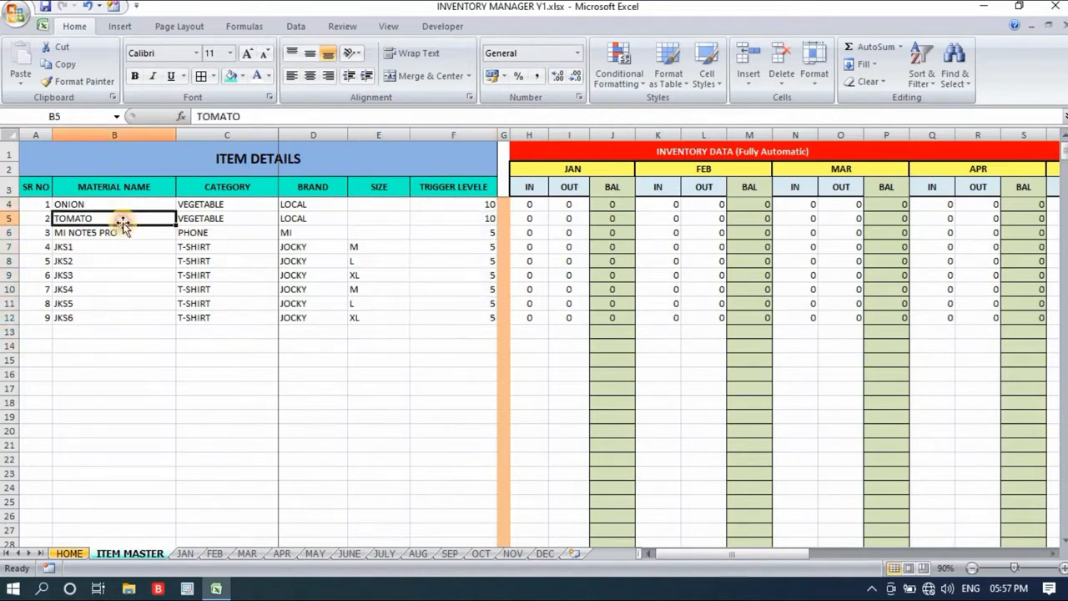
key("Down")
key("Down")
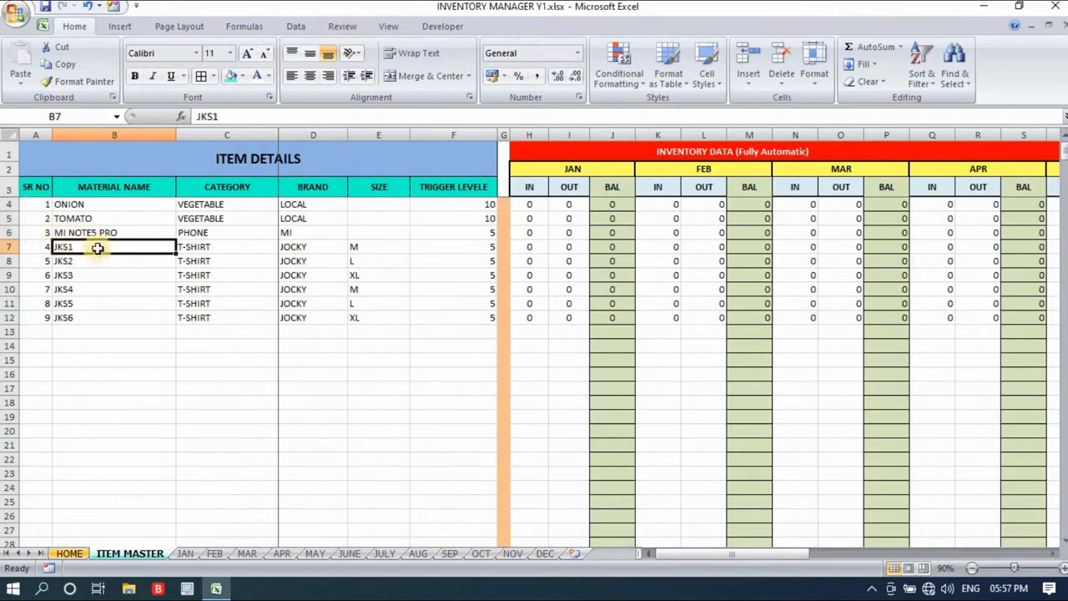
left_click(215, 247)
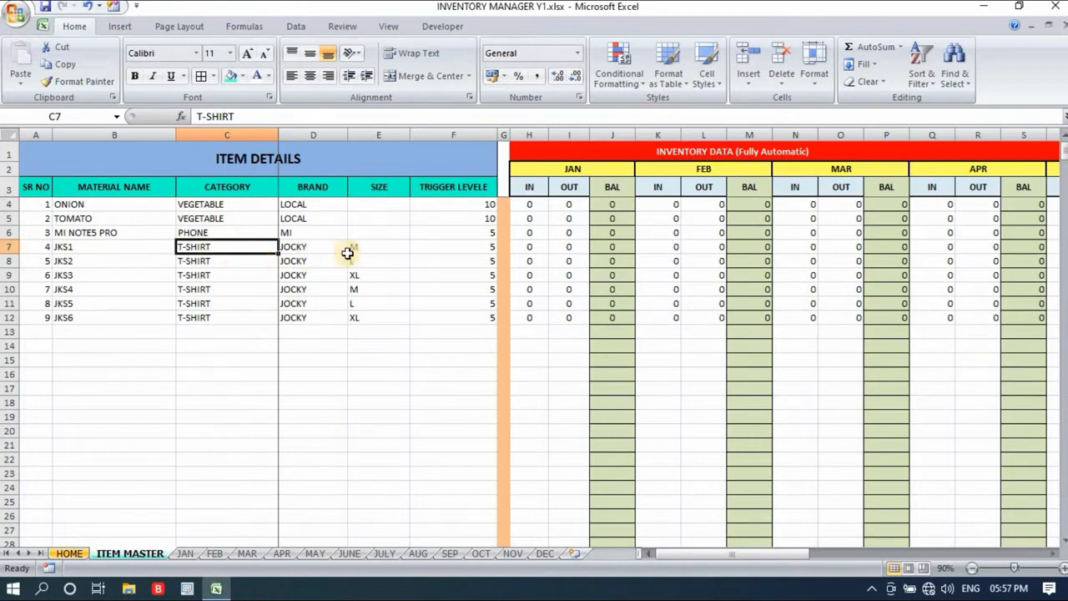
left_click(317, 248)
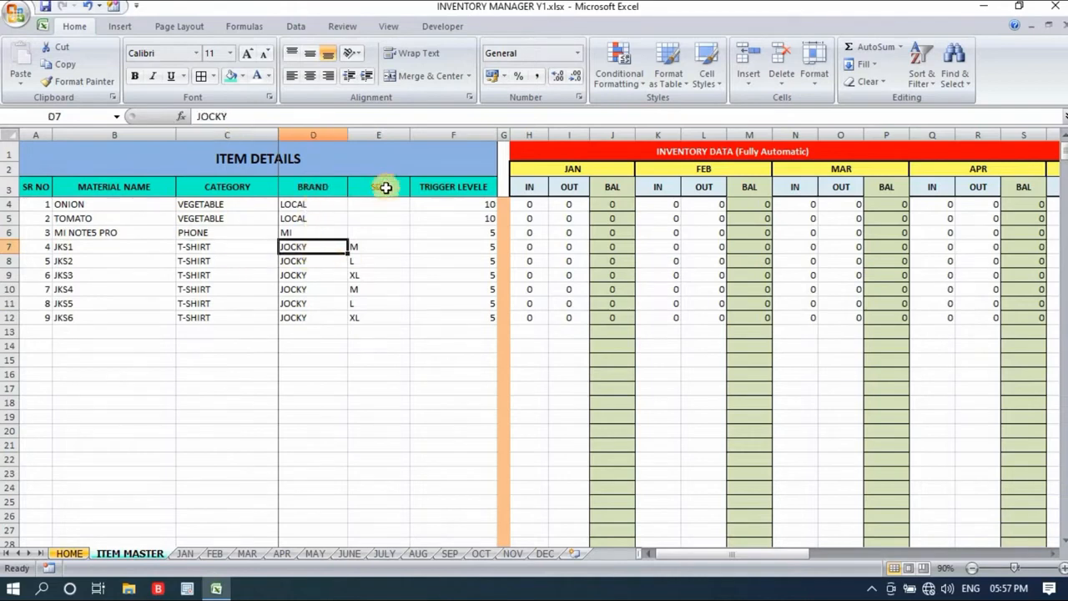
left_click(374, 248)
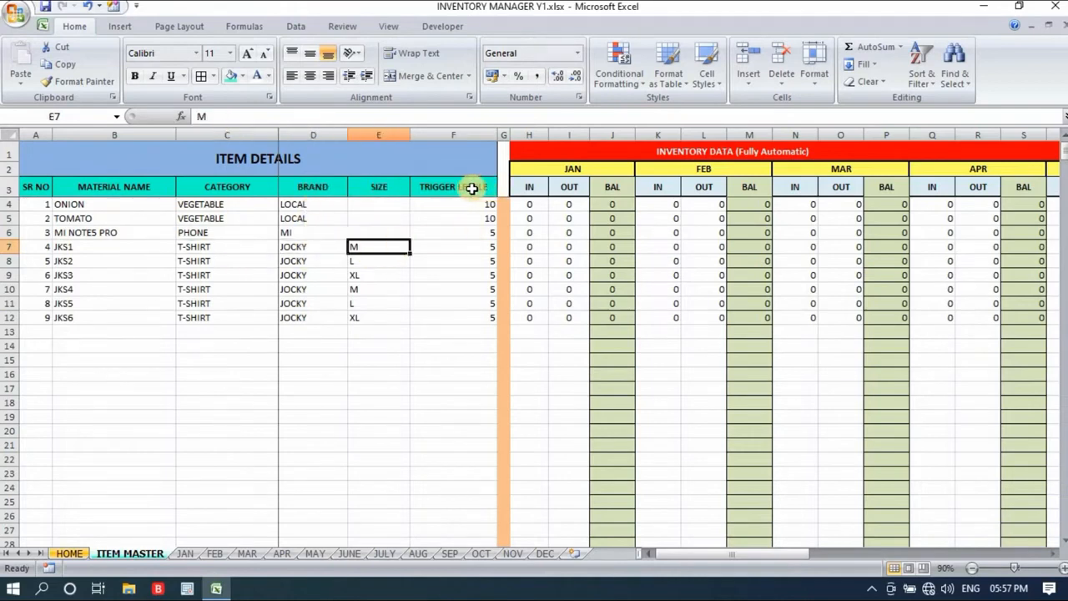
left_click(486, 246)
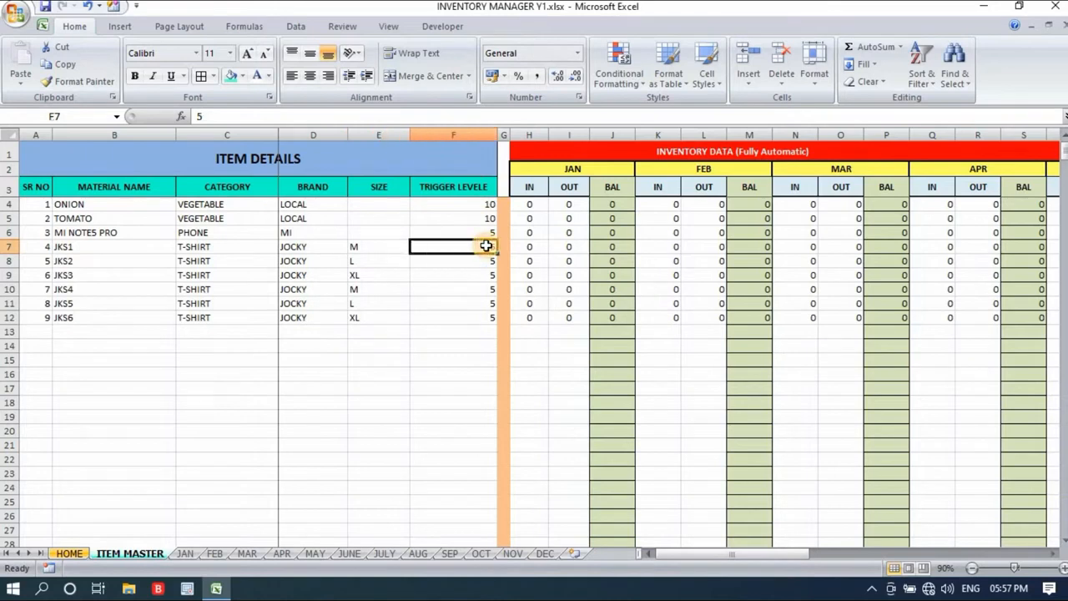
- Compare the material names and sizes of the T-shirt rows with the MI NOTE5 PRO entry
left_click_drag(67, 248, 380, 305)
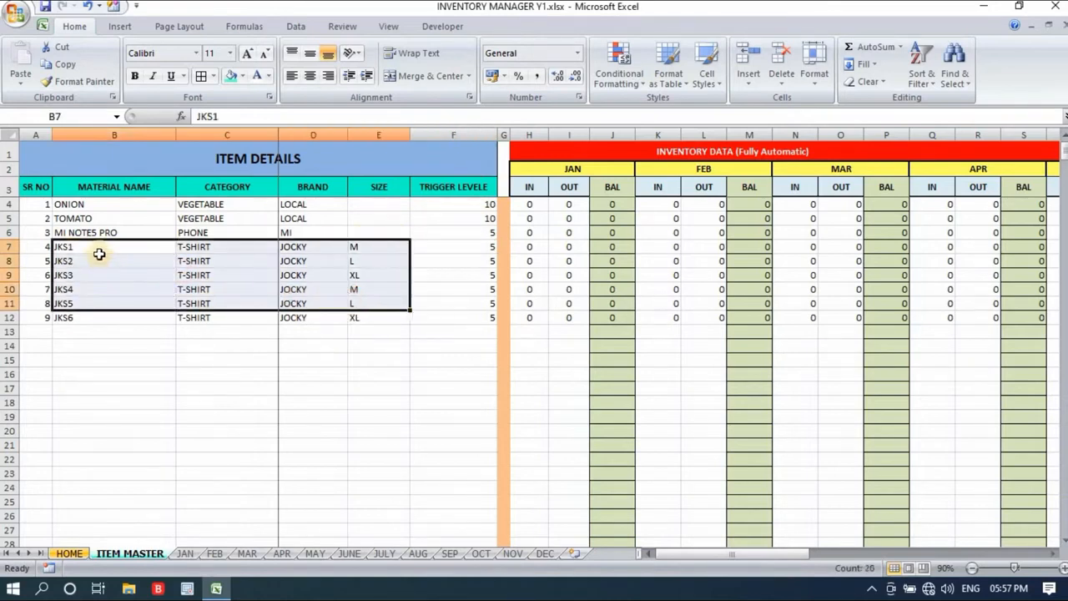
left_click(227, 385)
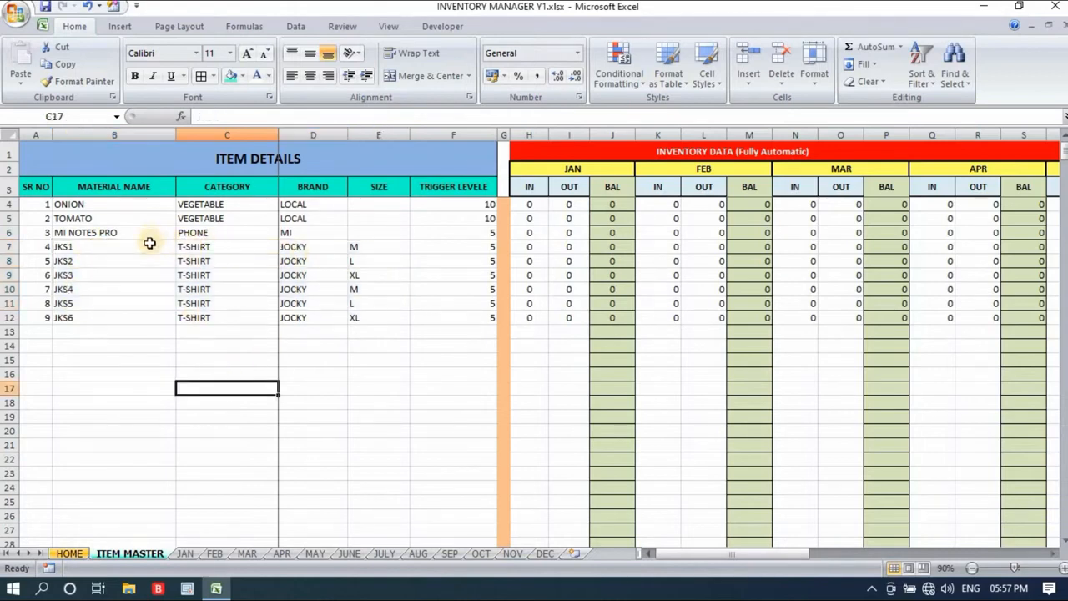
left_click_drag(149, 247, 148, 297)
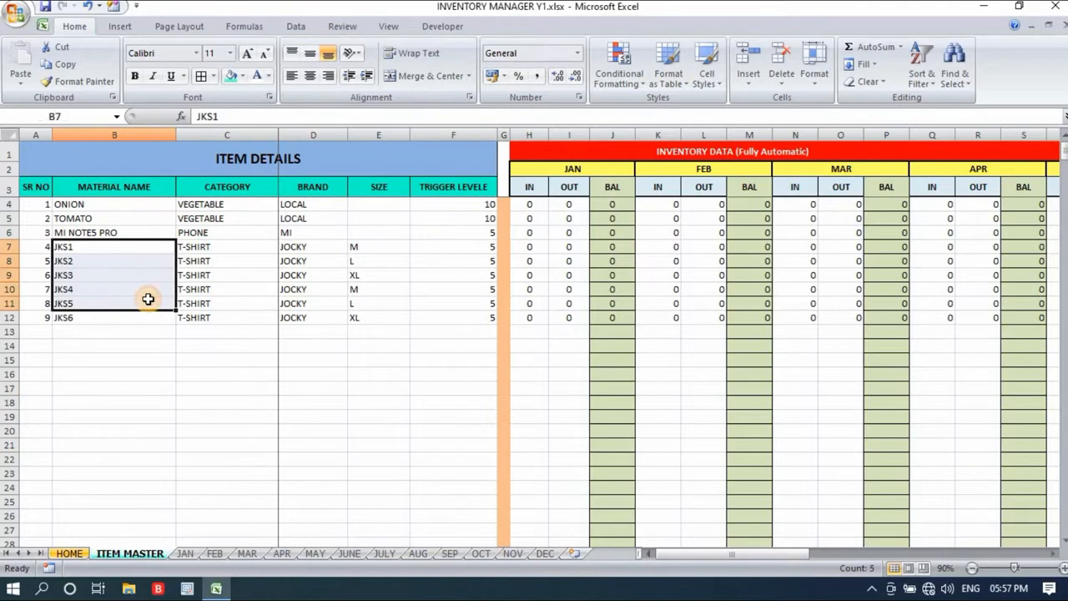
left_click_drag(364, 247, 364, 303)
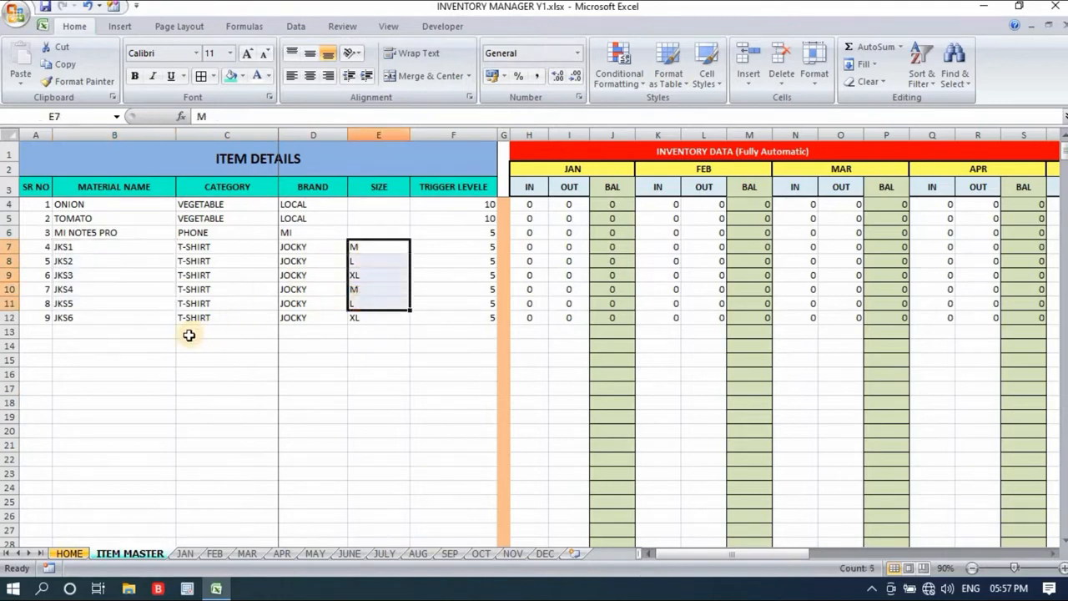
left_click(80, 233)
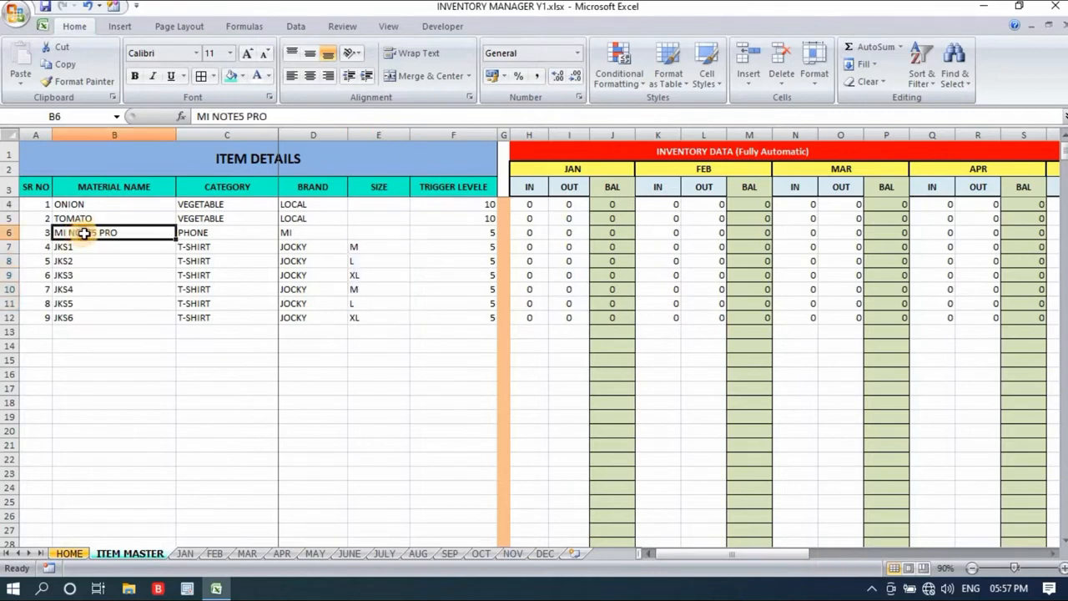
left_click(86, 259)
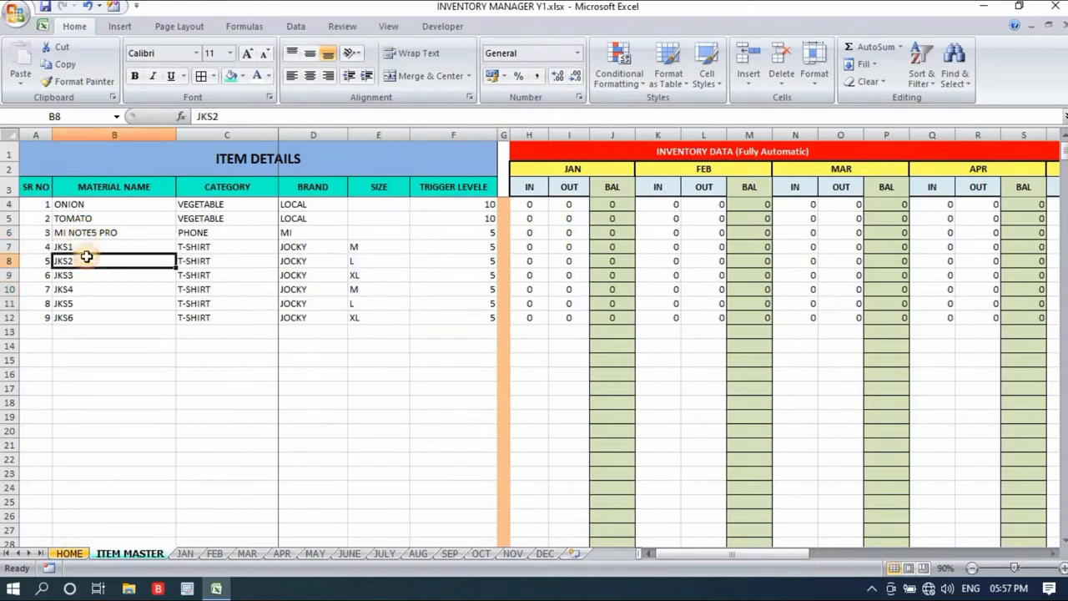
- Review the MI NOTE5 PRO row's category, brand, size and trigger level, and the INVENTORY DATA heading
left_click(220, 231)
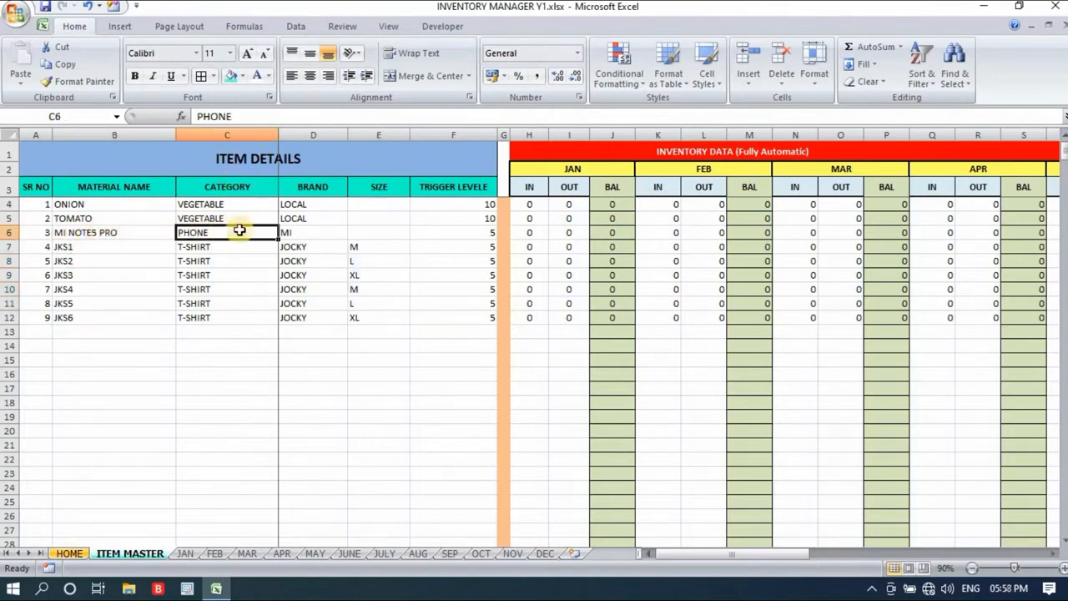
left_click(311, 234)
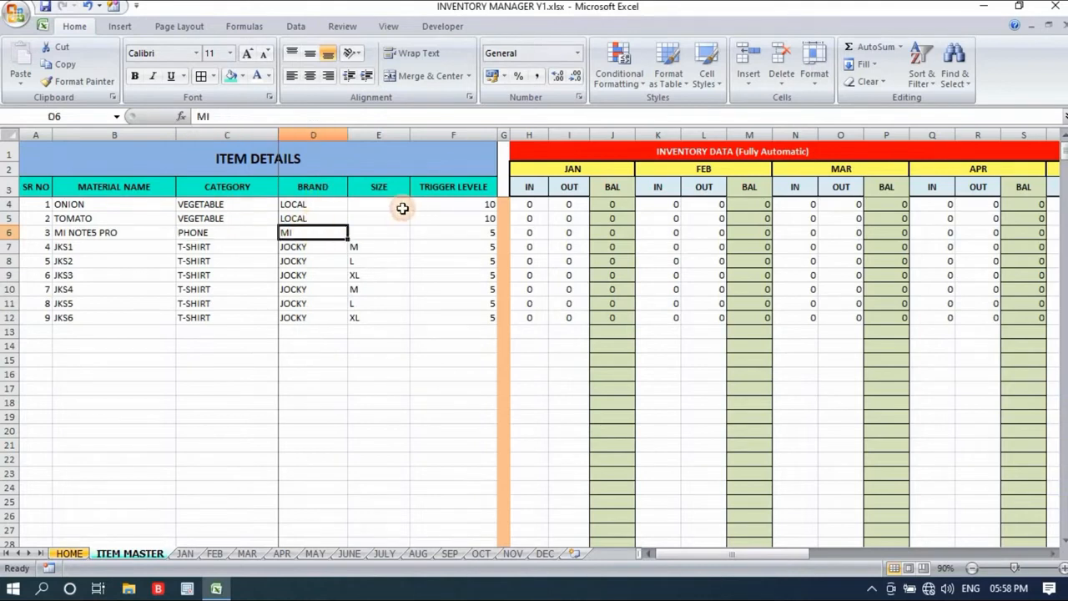
left_click(387, 230)
left_click(461, 237)
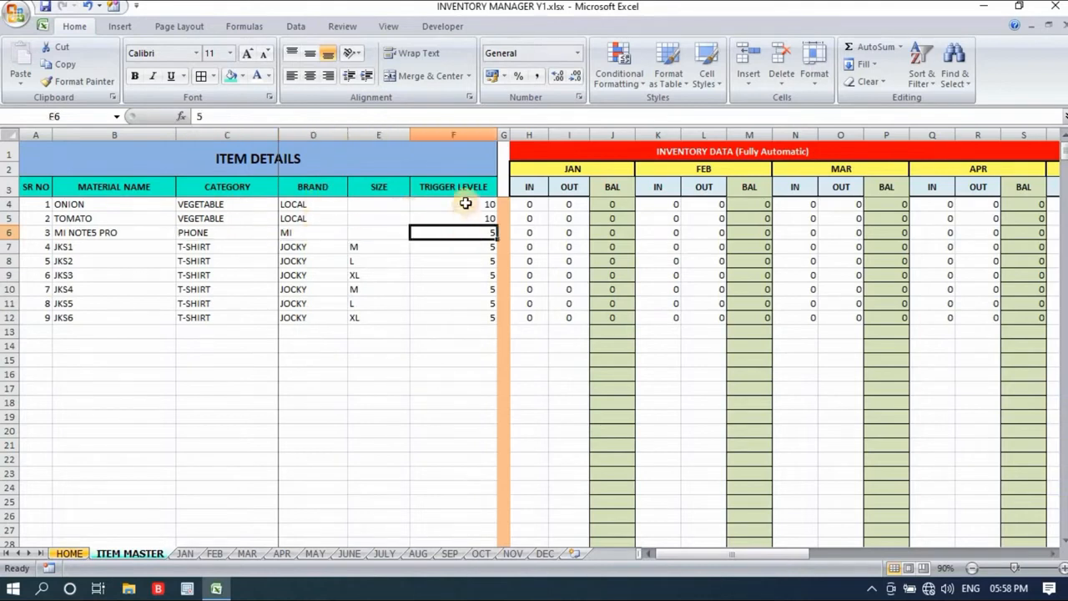
left_click(423, 355)
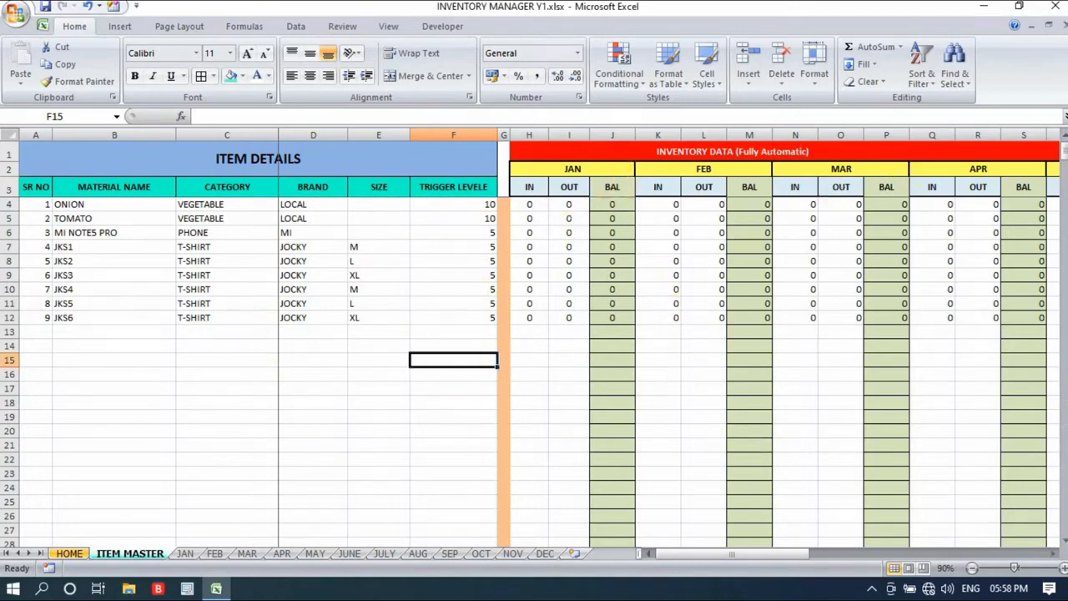
left_click(703, 149)
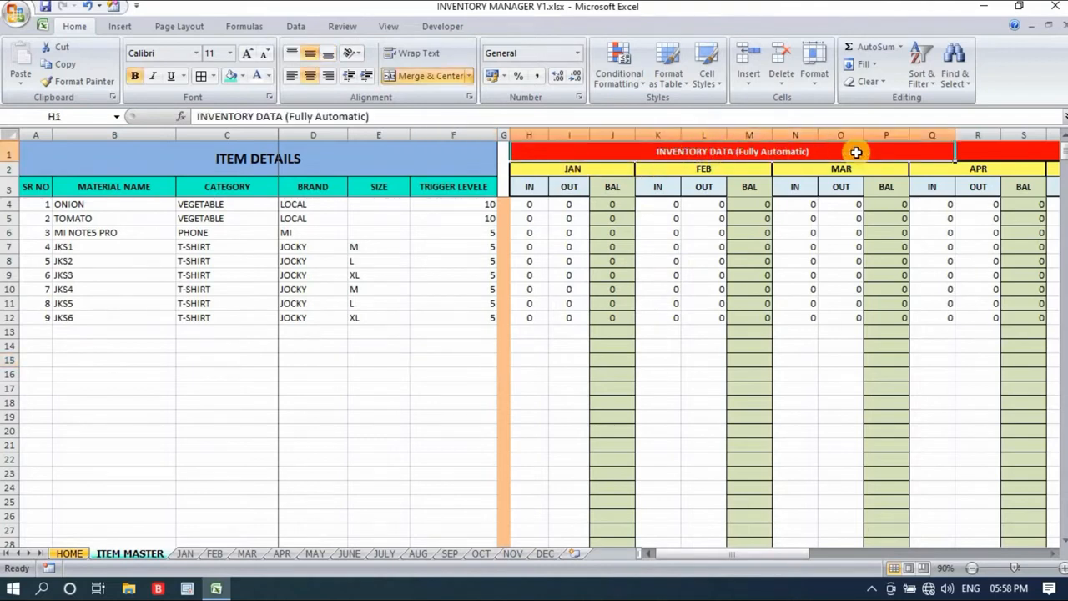
left_click(241, 372)
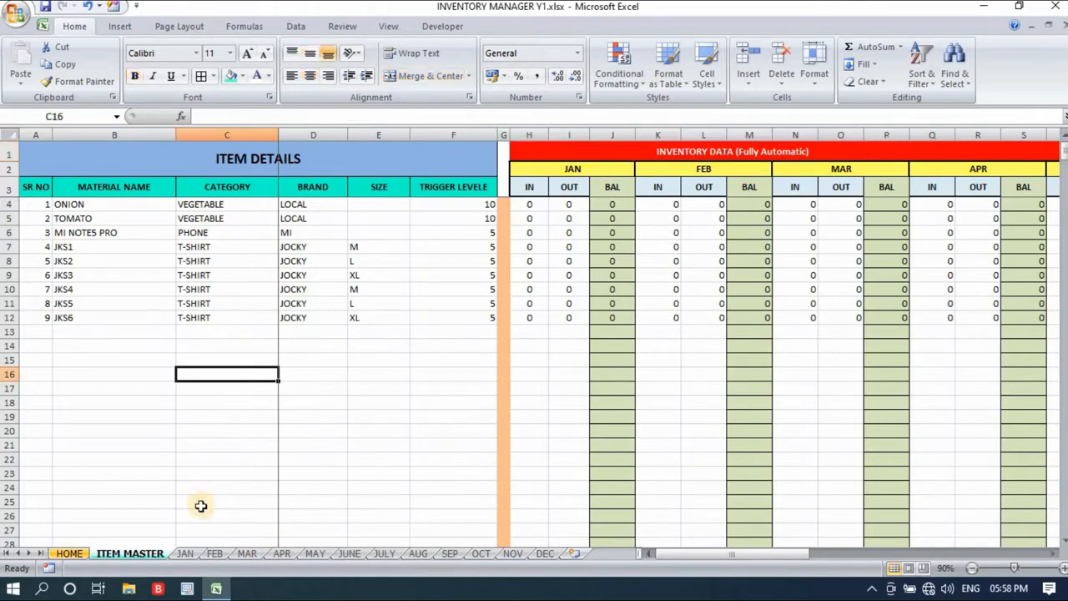
- Look through the JAN, FEB and MAR sheets and return to JAN
left_click(185, 554)
left_click(214, 554)
left_click(247, 553)
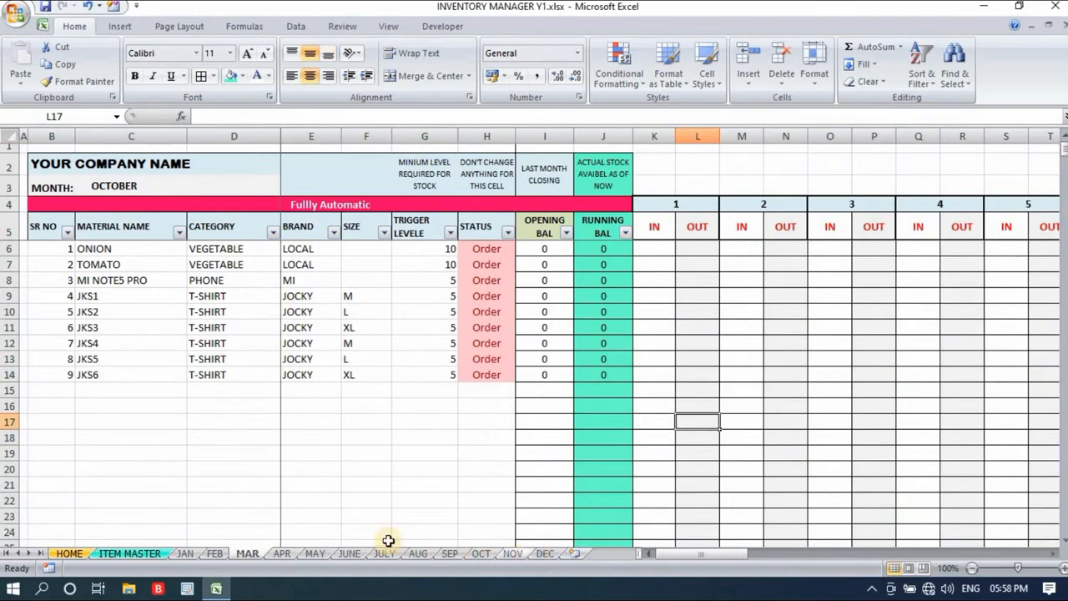
left_click(187, 555)
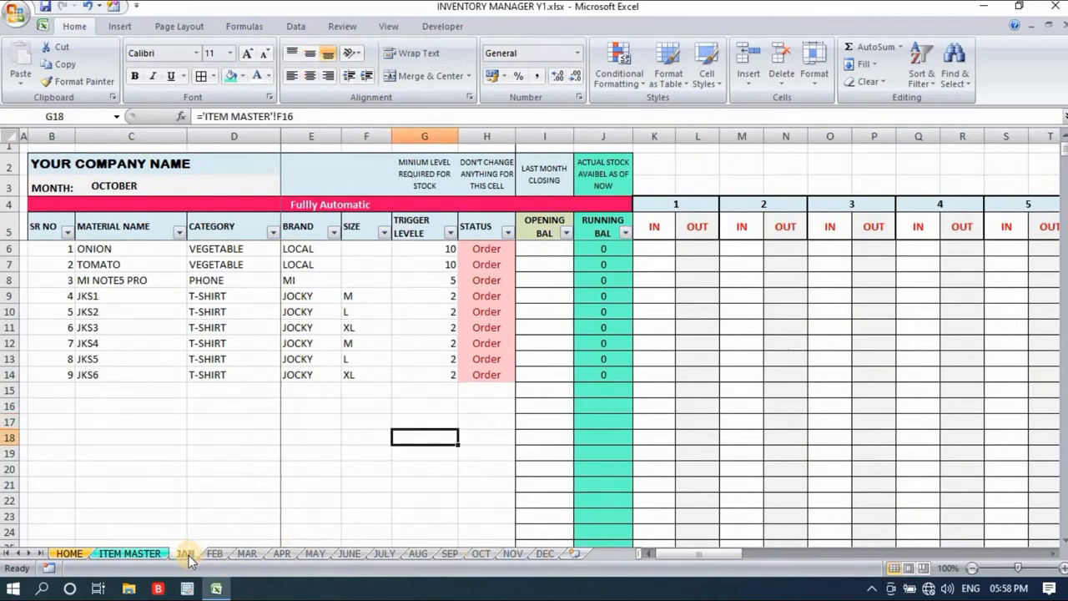
- Review the JAN sheet's company name, month and item rows, comparing them with the ITEM MASTER sheet
left_click(107, 161)
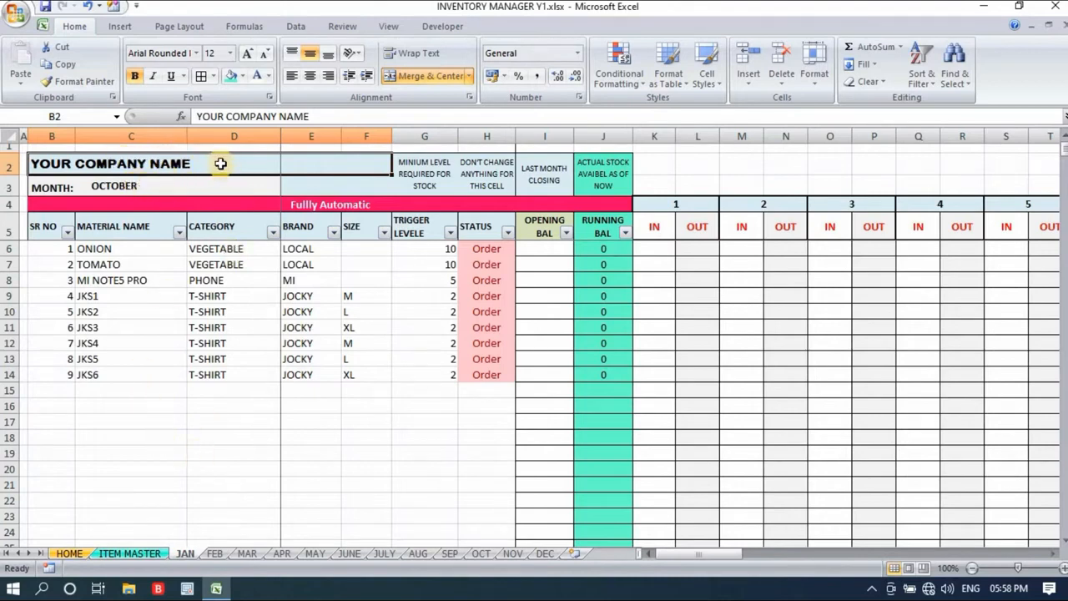
left_click(101, 187)
left_click_drag(105, 248, 501, 407)
left_click(131, 554)
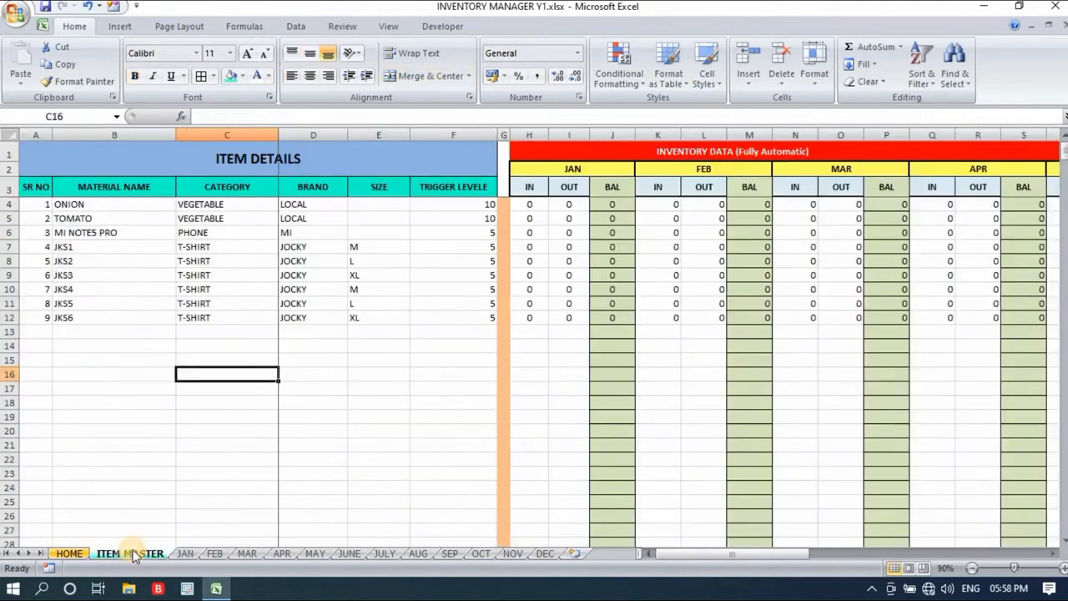
left_click(185, 554)
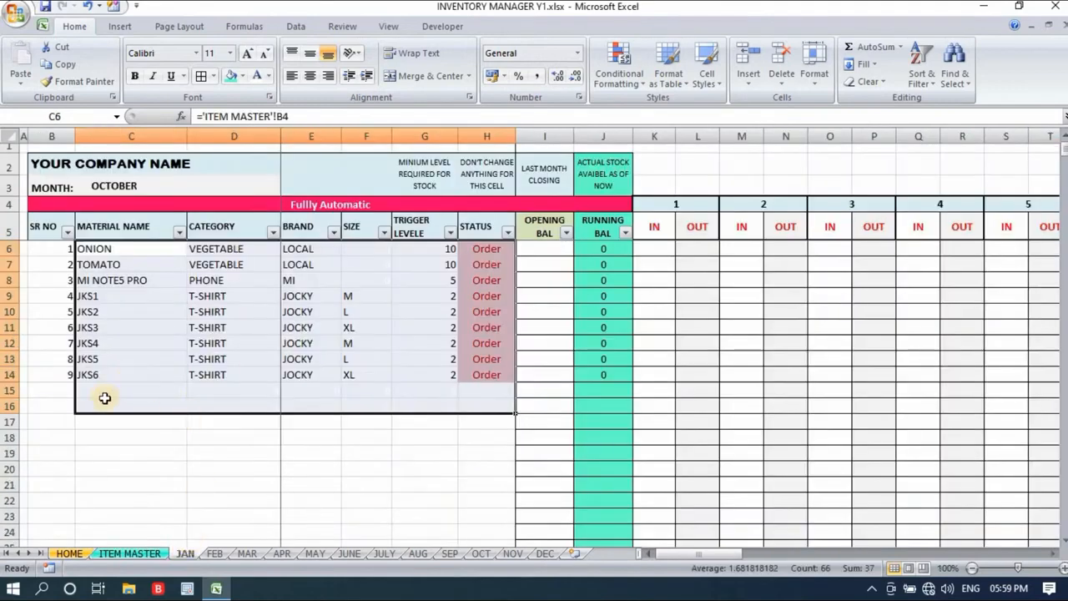
left_click(57, 436)
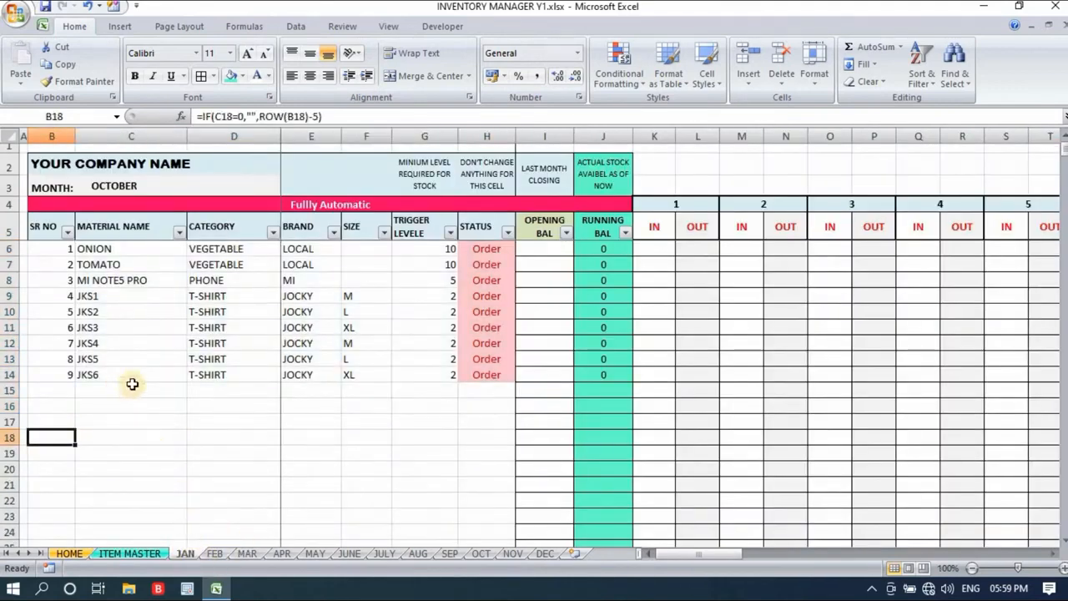
- Compare the DEC sheet's layout with the JAN sheet
left_click(543, 555)
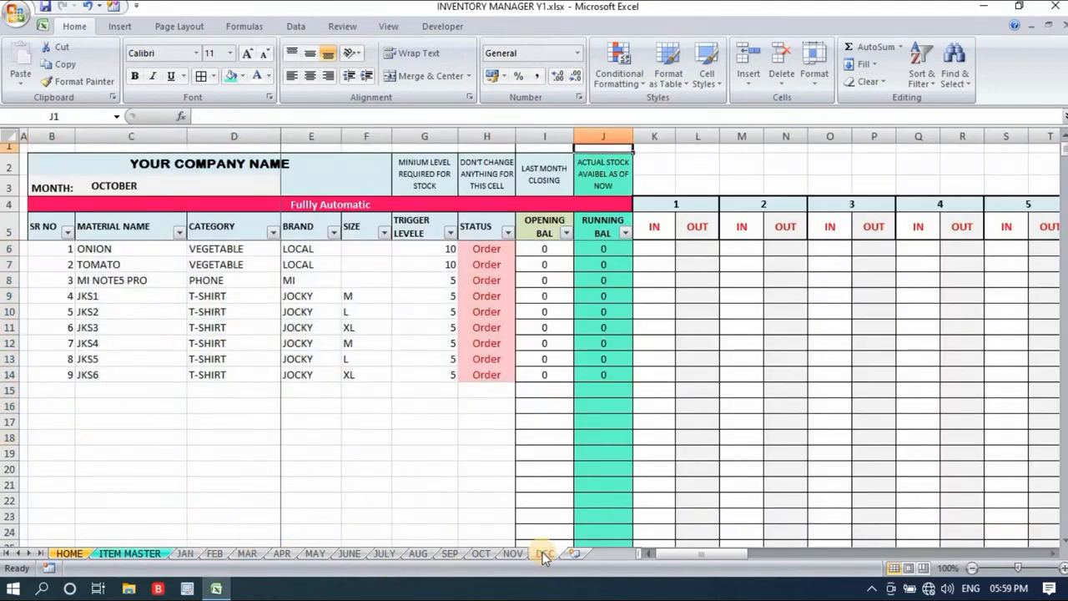
left_click(184, 554)
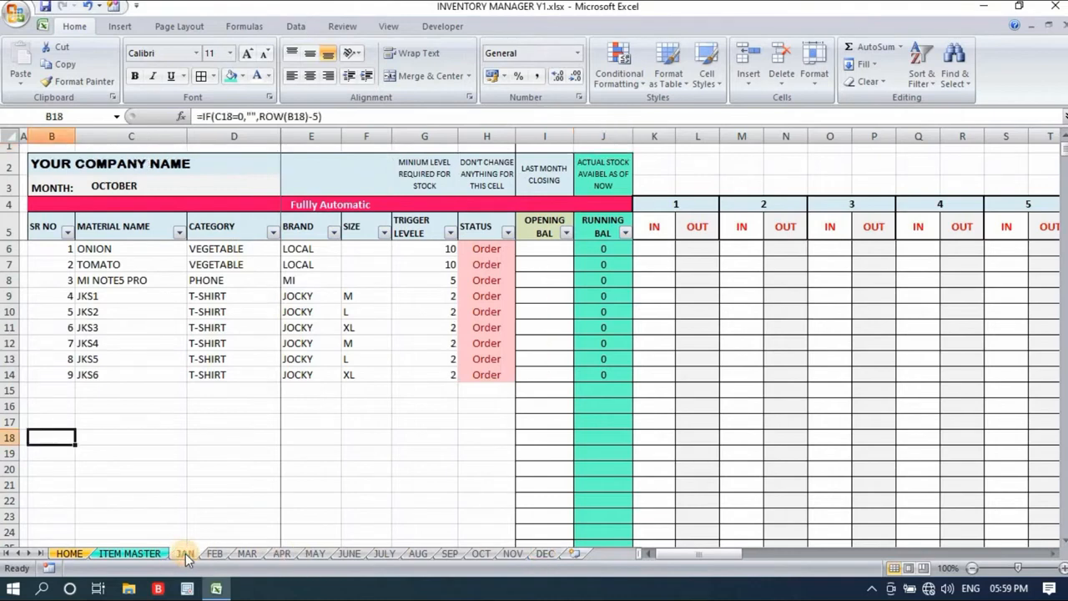
left_click(194, 390)
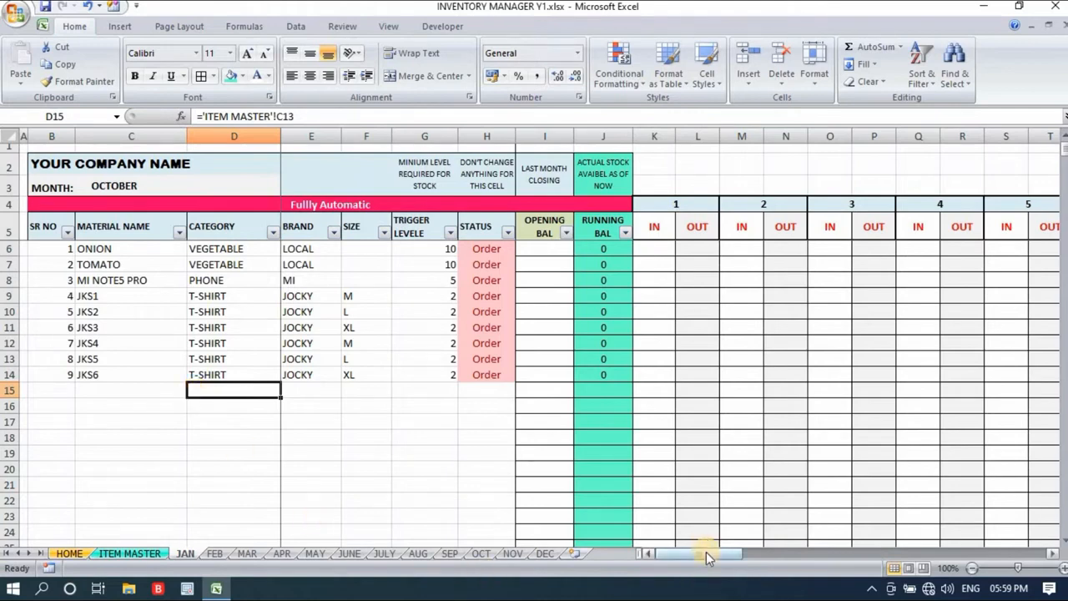
mouse_move(706, 557)
left_mouse_down()
mouse_move(732, 554)
mouse_move(694, 554)
left_mouse_up()
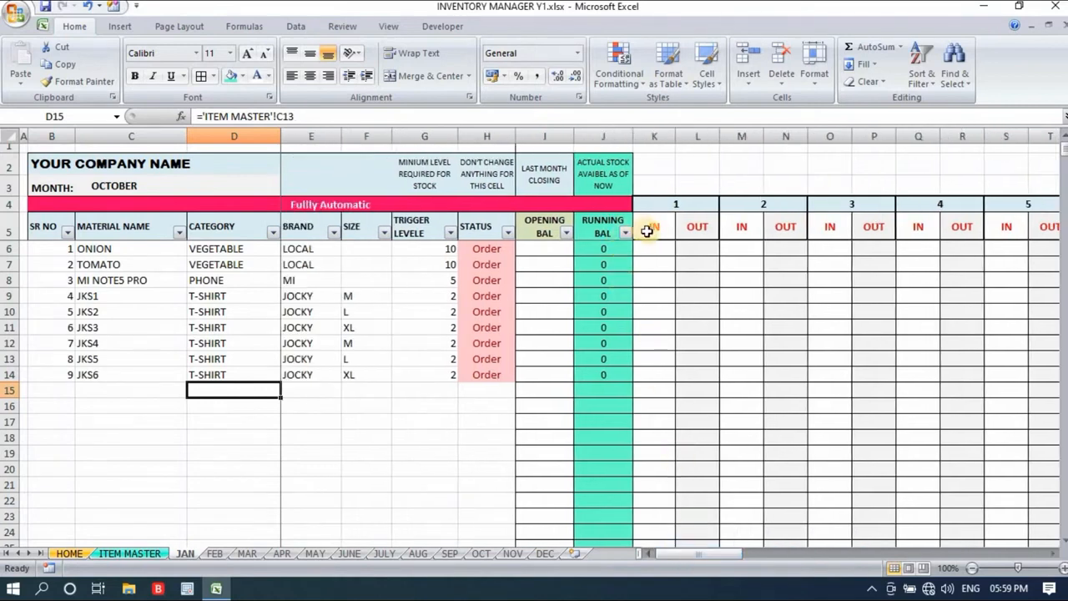
- Examine the JAN sheet's daily IN and OUT columns and revisit the ITEM MASTER item list
left_click_drag(668, 238, 1043, 375)
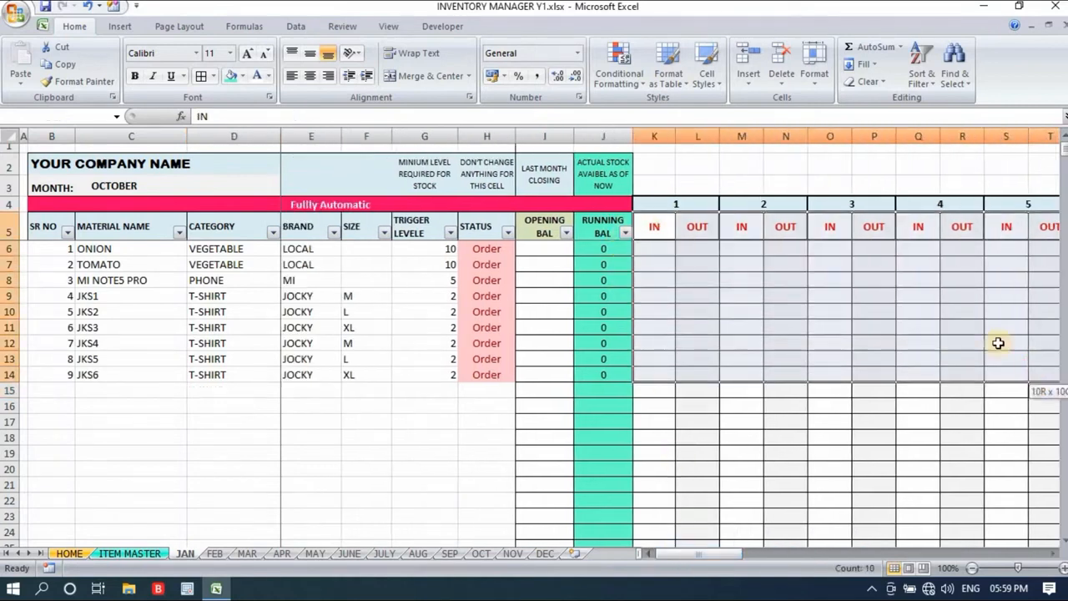
left_click(219, 242)
left_click(657, 245)
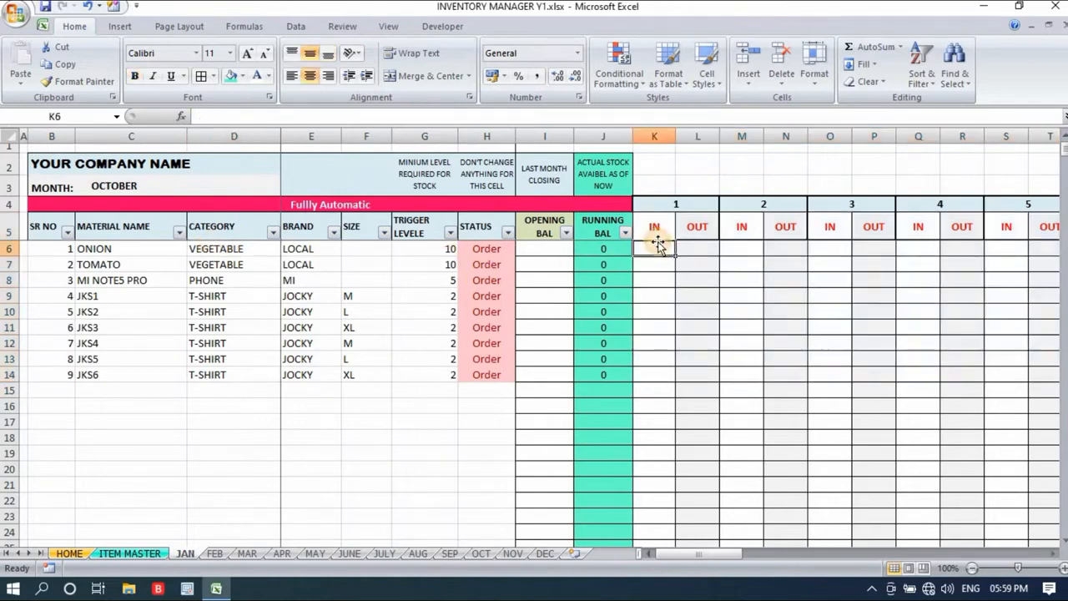
left_click(696, 244)
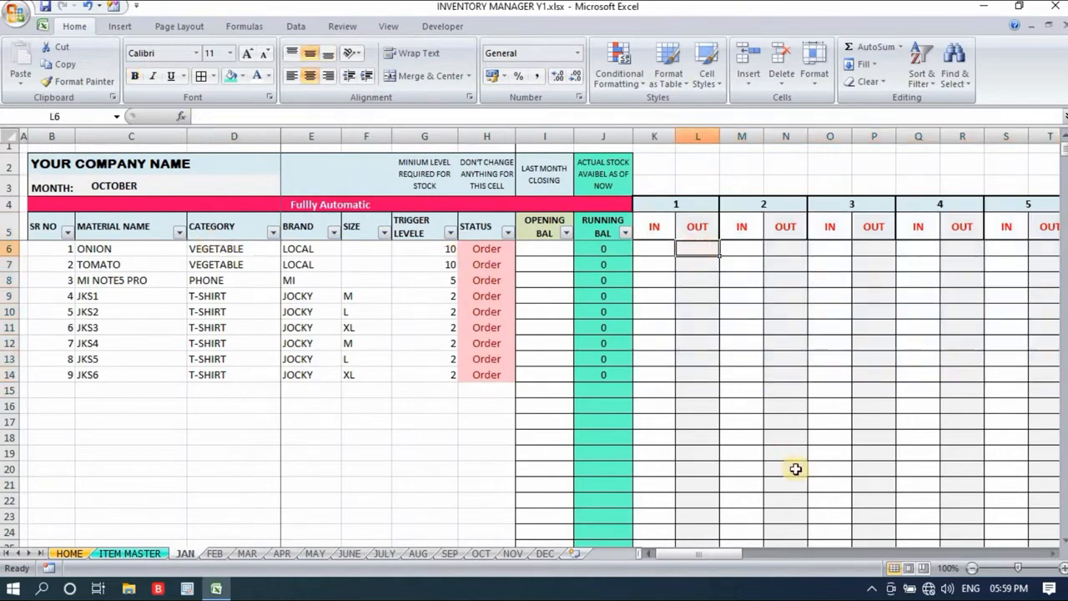
left_click_drag(717, 554, 639, 547)
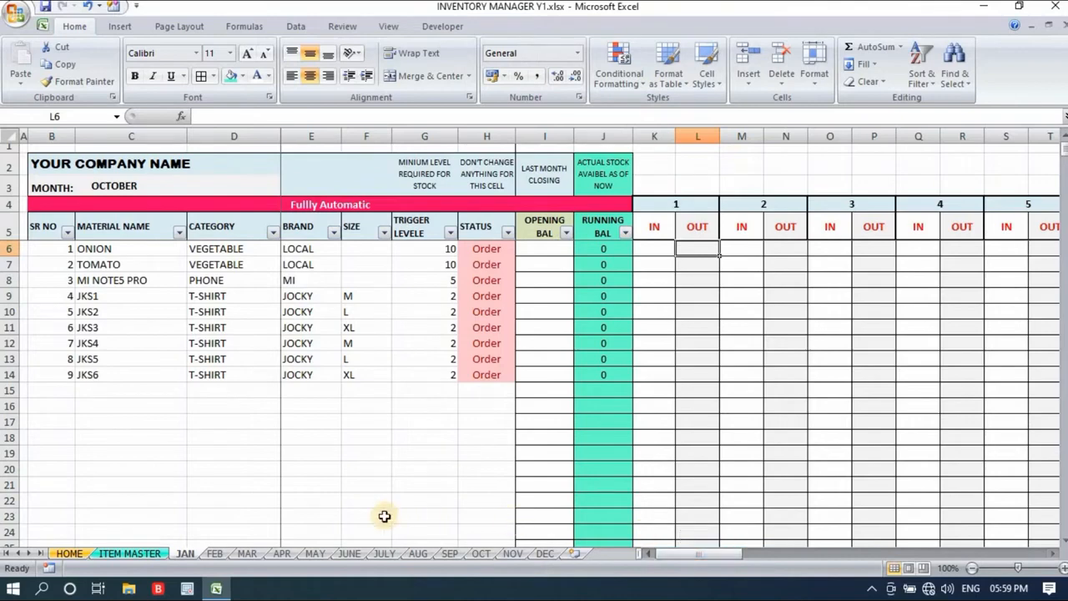
left_click(366, 484)
left_click(134, 553)
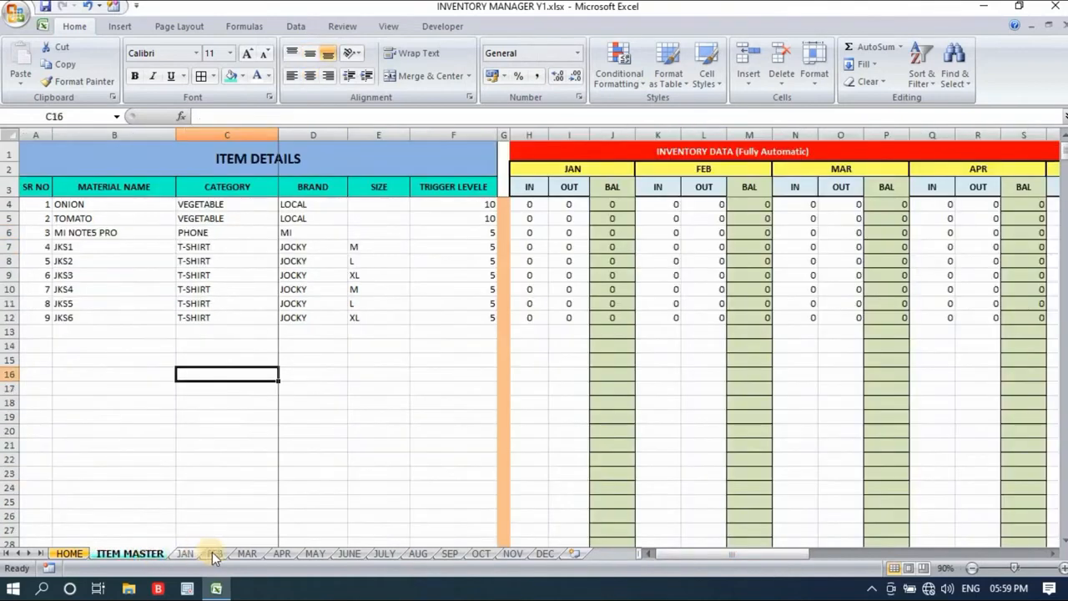
left_click(185, 553)
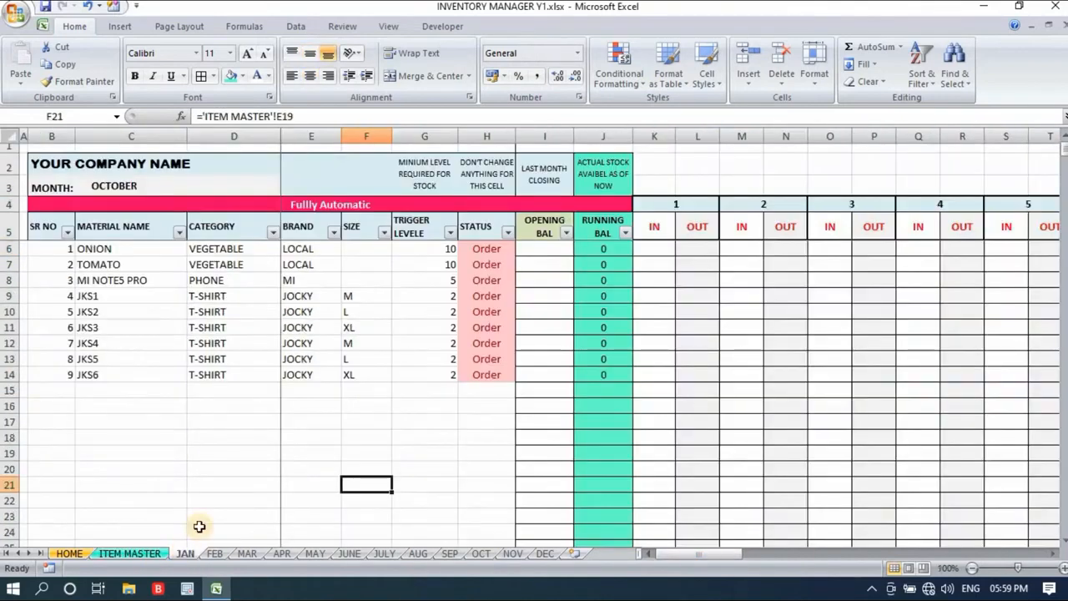
- Record ONION's stock for day 1 on the JAN sheet as 10 IN and 5 OUT
left_click(660, 247)
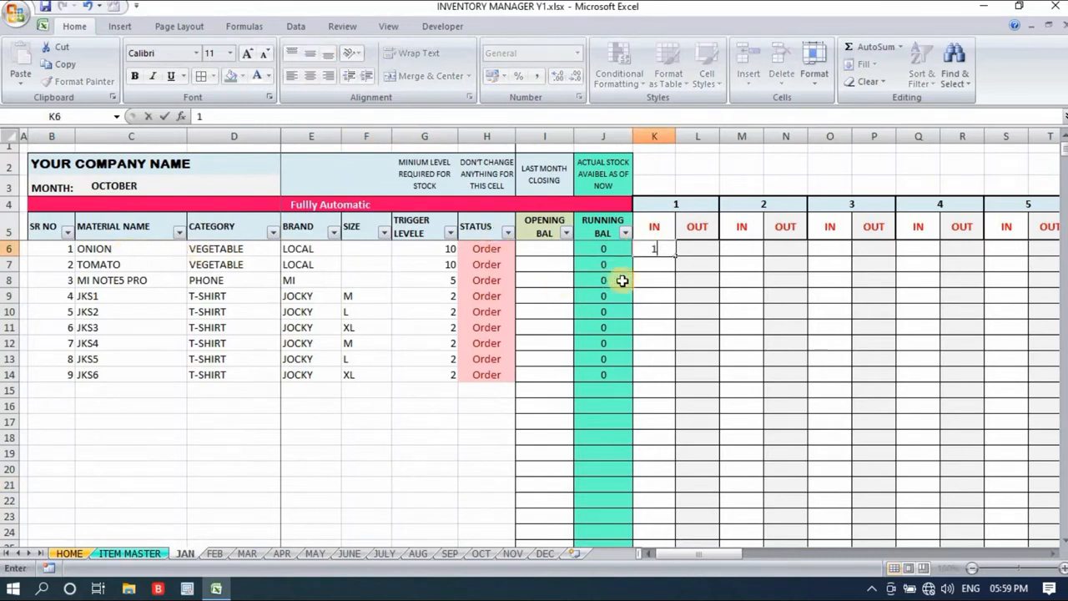
type("10")
left_click(661, 280)
left_click(706, 249)
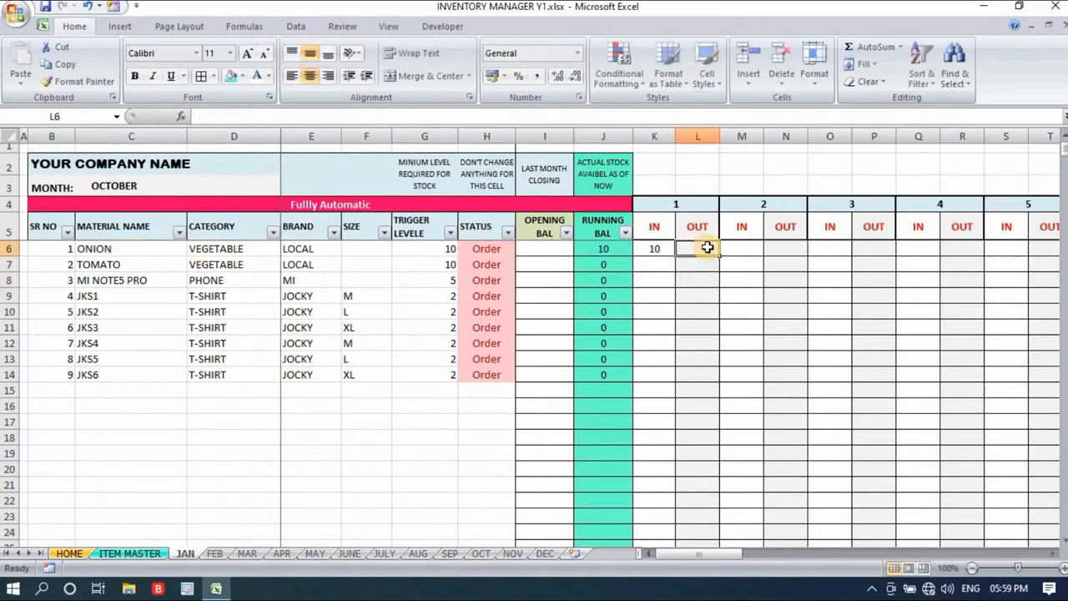
type("5")
left_click(652, 296)
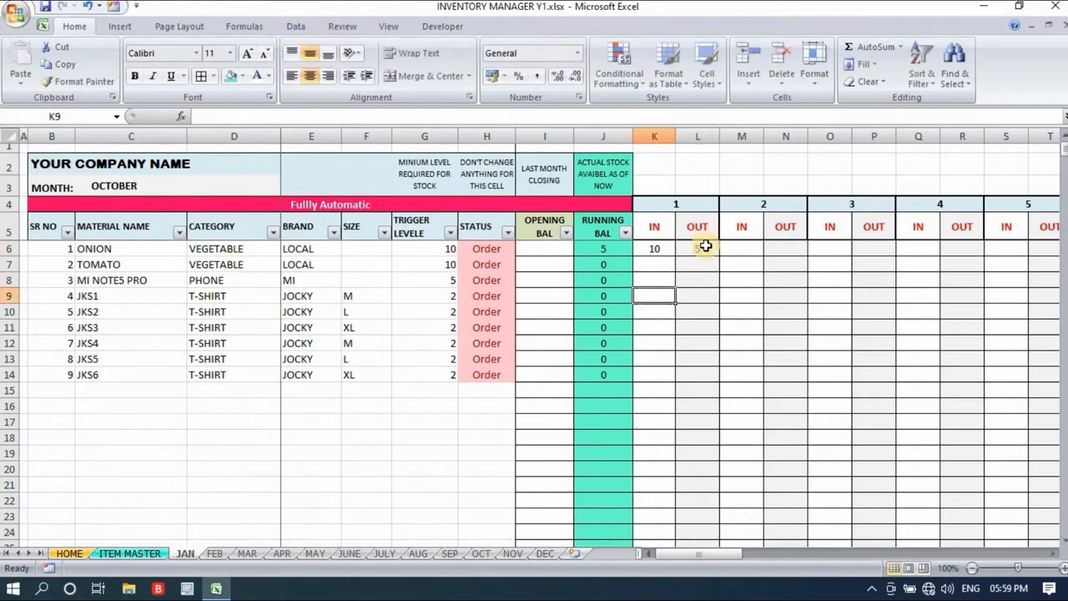
- Check ONION's running balance against its day 1 IN and OUT quantities
left_click(616, 250)
left_click(658, 263)
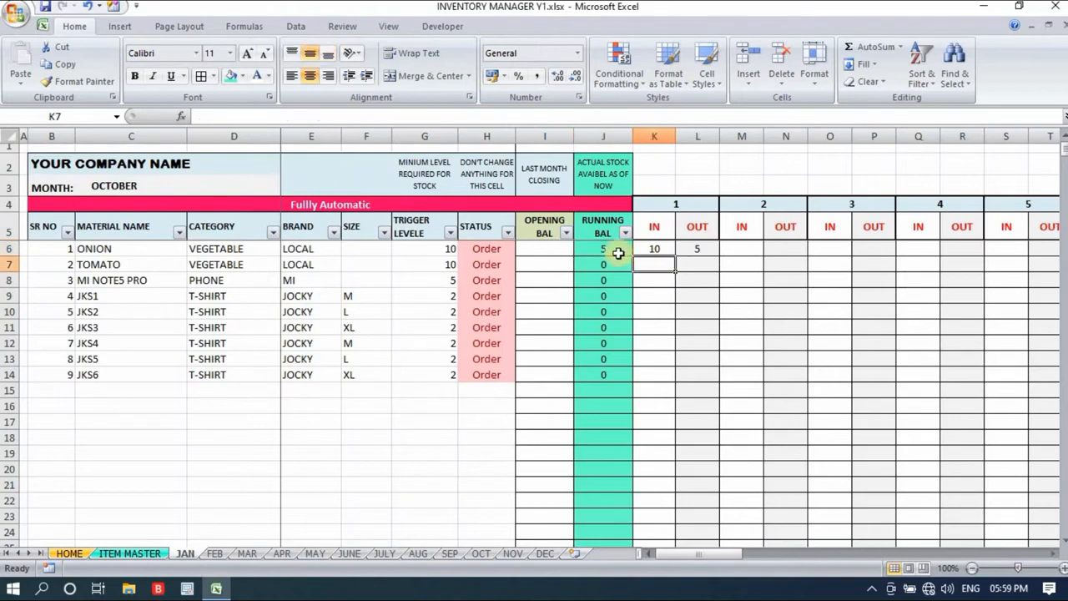
left_click(655, 249)
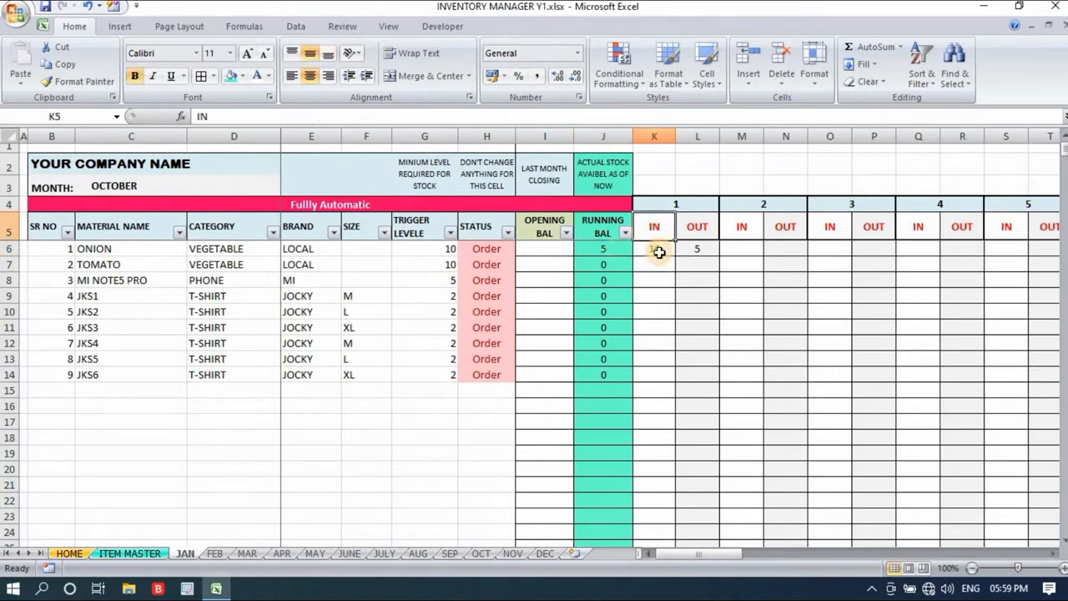
left_click(708, 247)
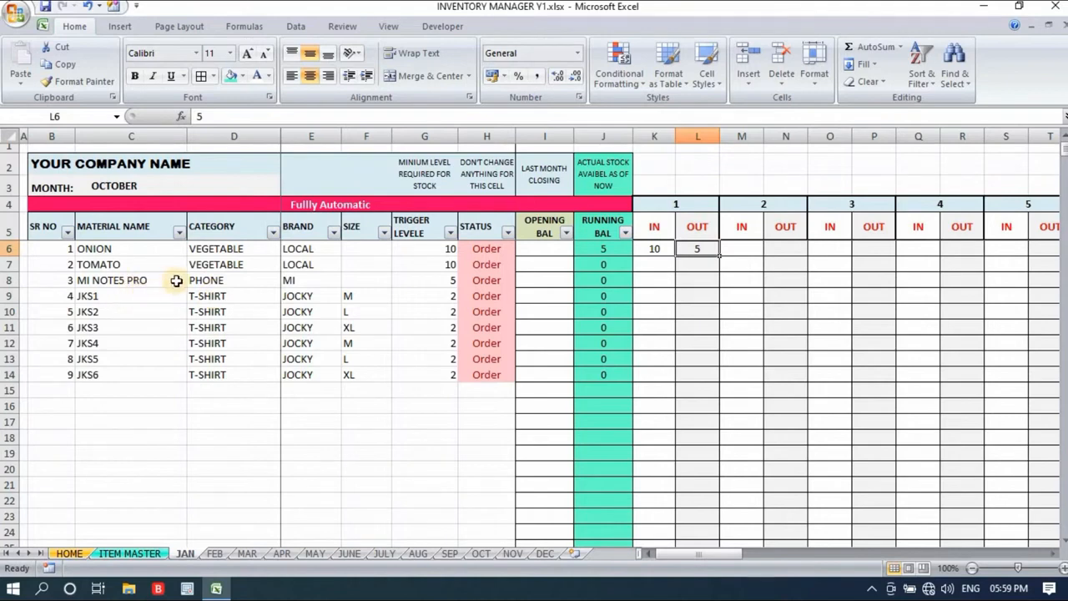
- Record MI NOTE5 PRO's stock for day 1 on the JAN sheet as 10 IN and 3 OUT
left_click(656, 280)
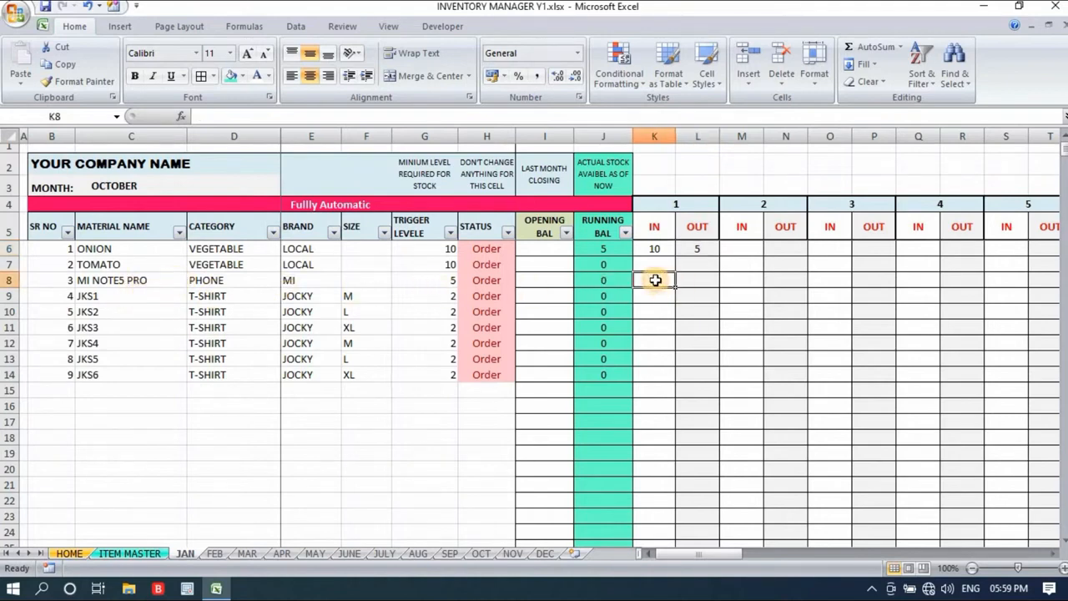
type("10")
left_click(701, 269)
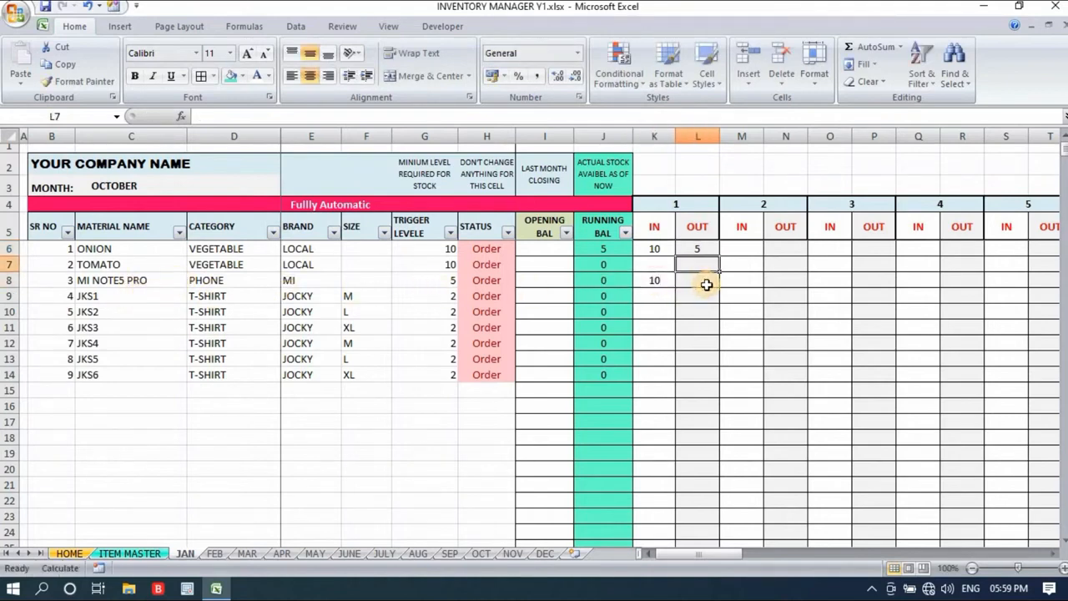
left_click(710, 279)
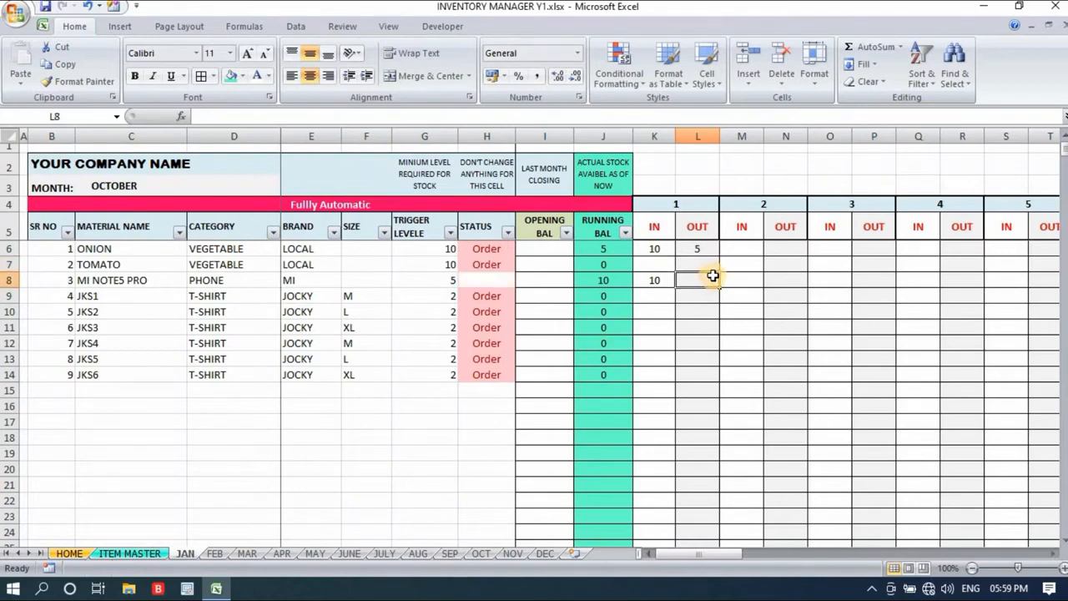
type("3")
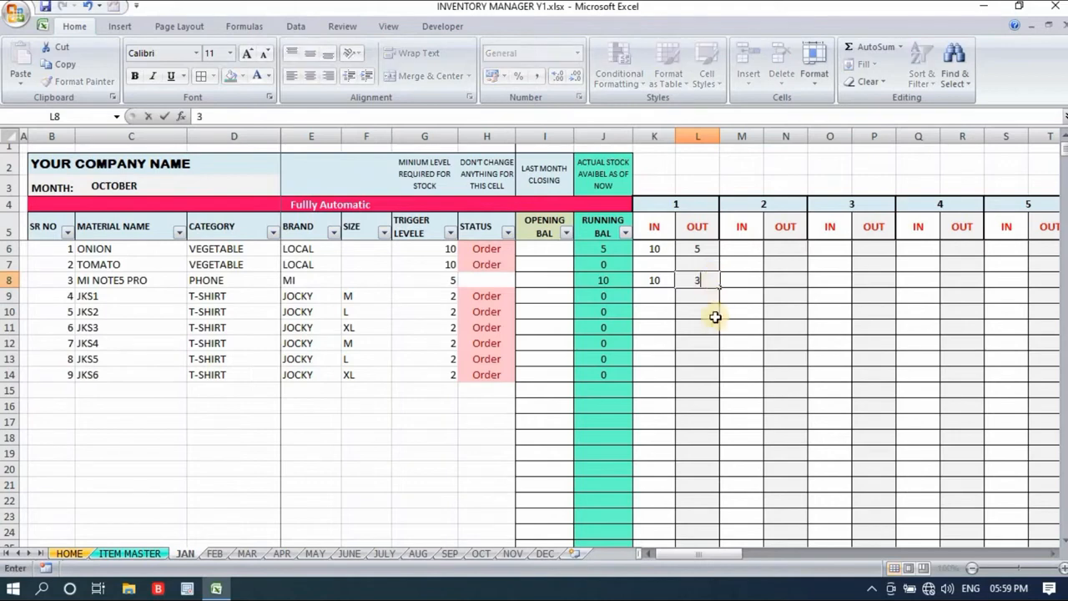
left_click(723, 314)
- Examine the TOTAL section's IN WORD and OUT WORD columns after day 31 on the JAN sheet
left_click_drag(702, 543, 1047, 546)
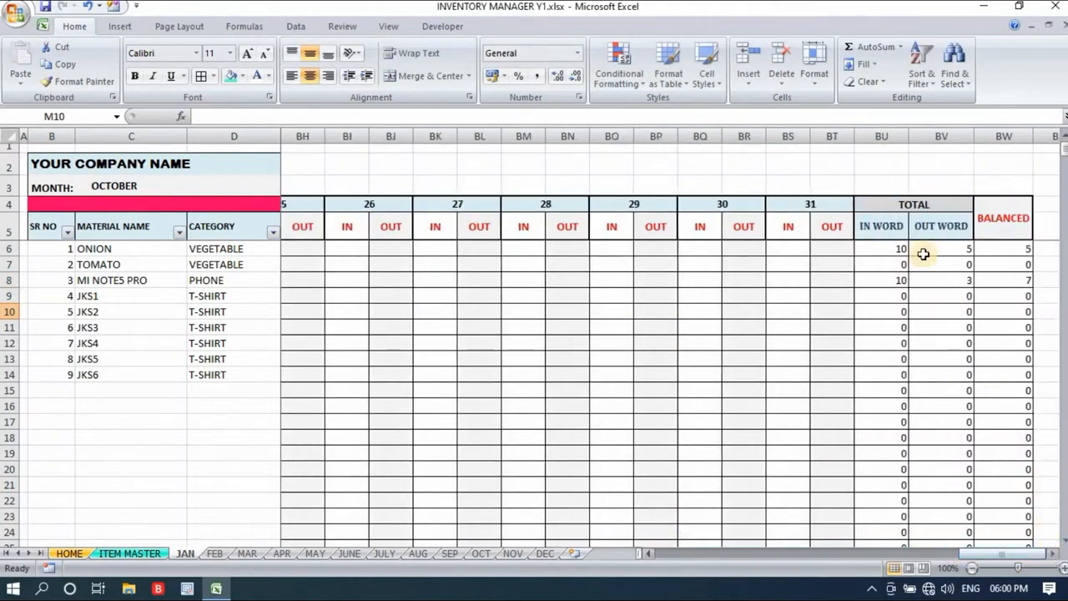
left_click(913, 202)
left_click(901, 229)
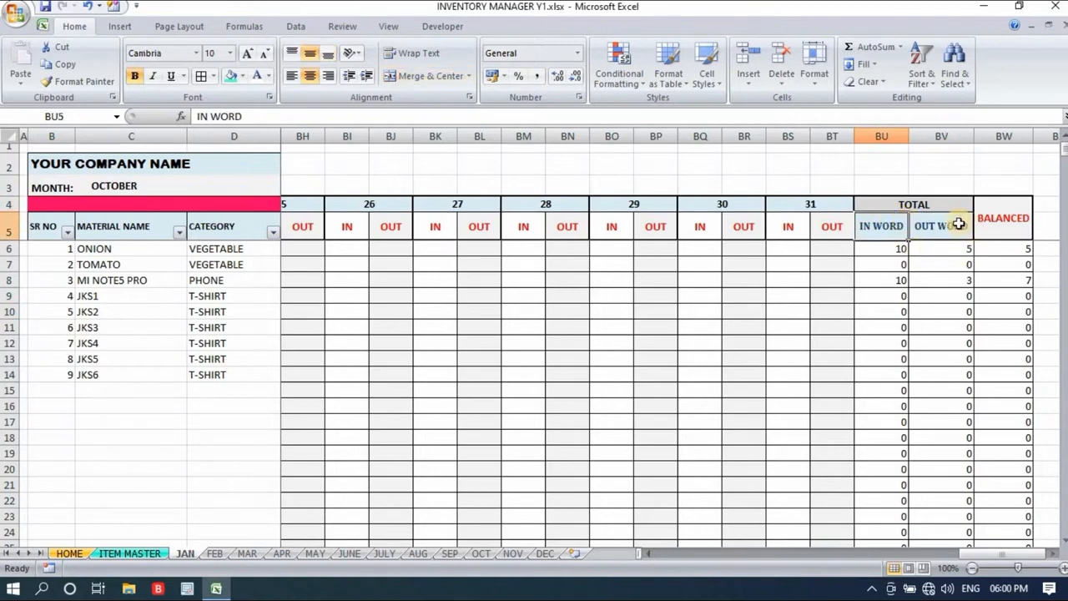
left_click(941, 225)
left_click(879, 230)
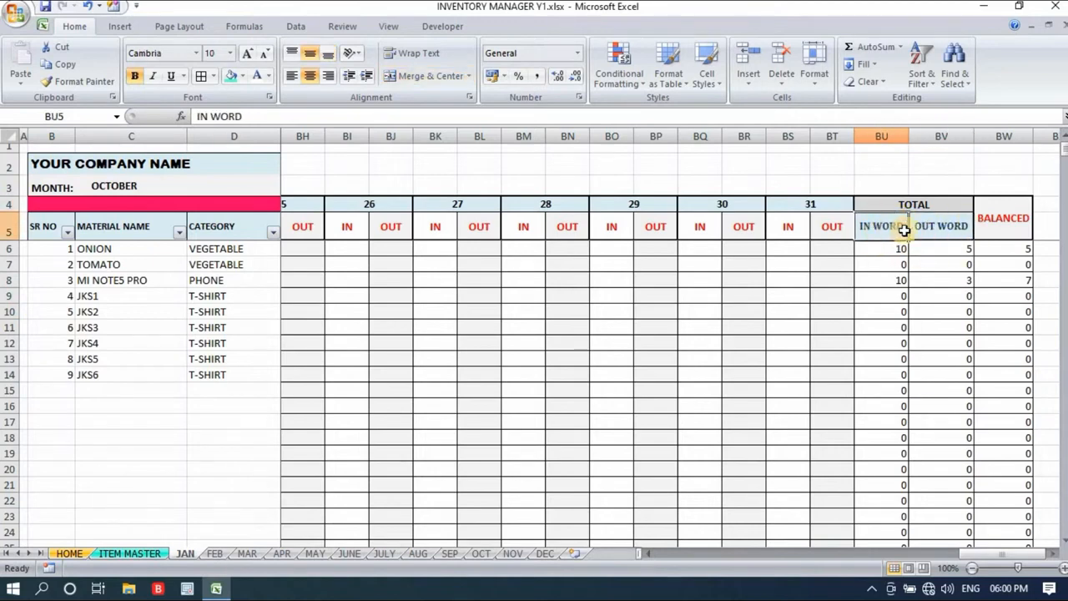
- Examine the items' OUT WORD totals and ONION's BALANCED figure at the end of the JAN sheet
left_click(942, 230)
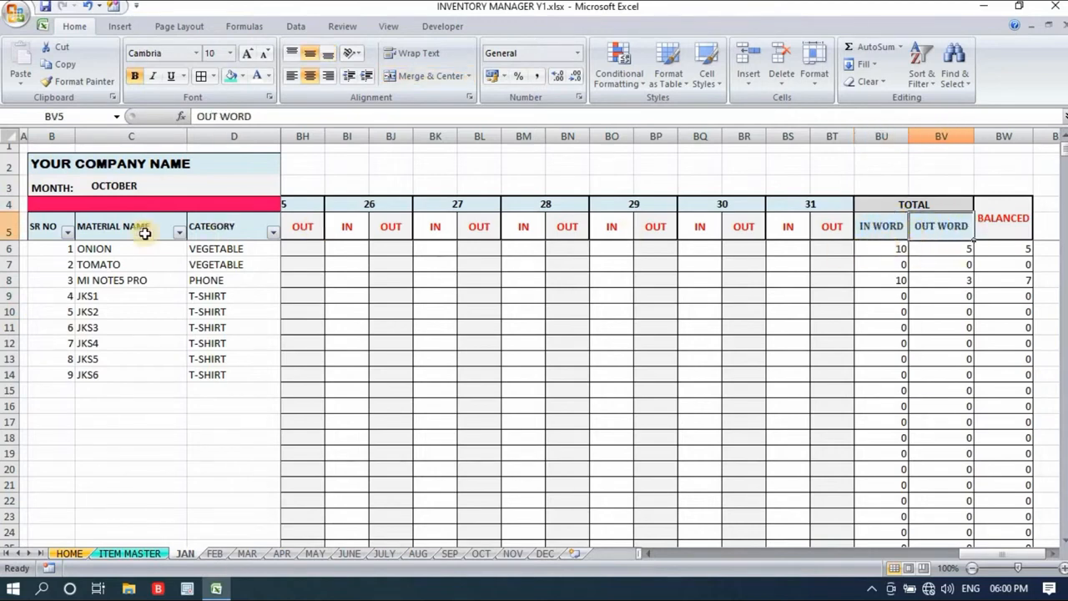
left_click_drag(884, 248, 1013, 315)
left_click(1045, 215)
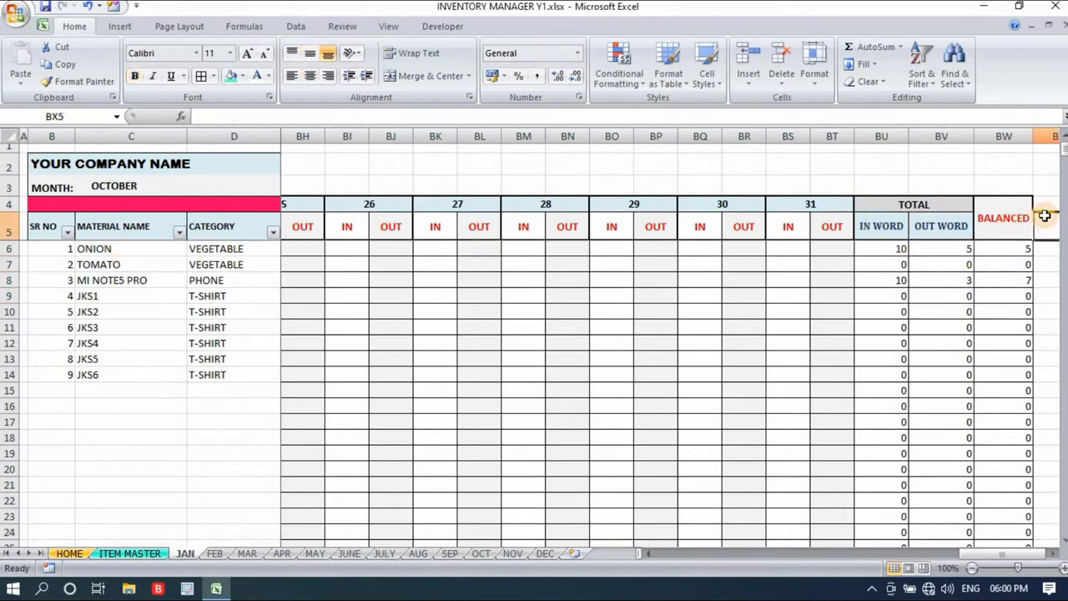
left_click(1019, 250)
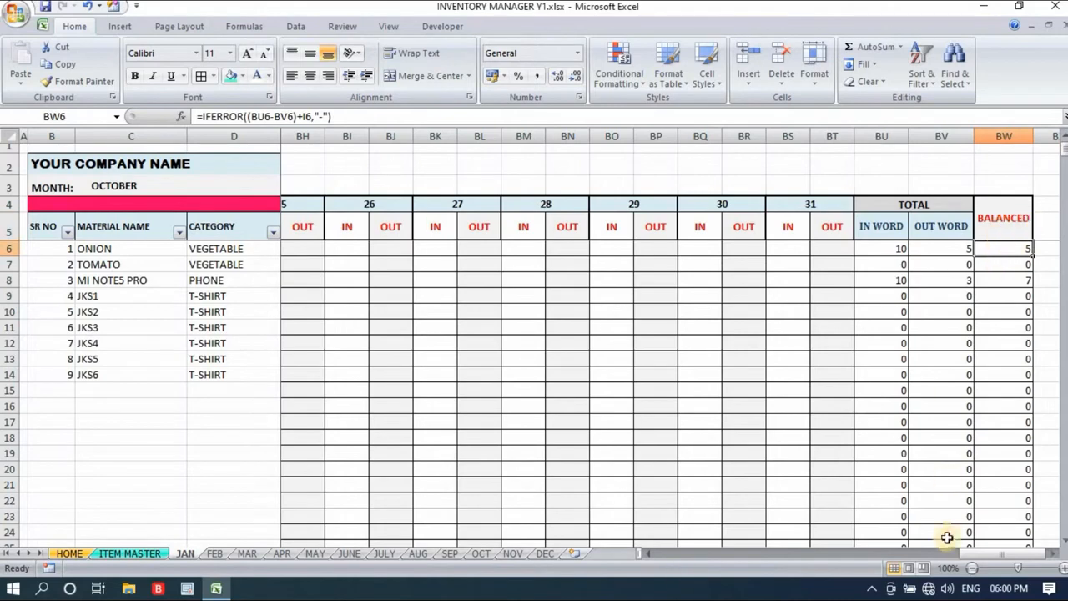
- Check the trigger levels of MI NOTE5 PRO and items JKS1 to JKS6 on the JAN sheet
left_click_drag(999, 560, 677, 564)
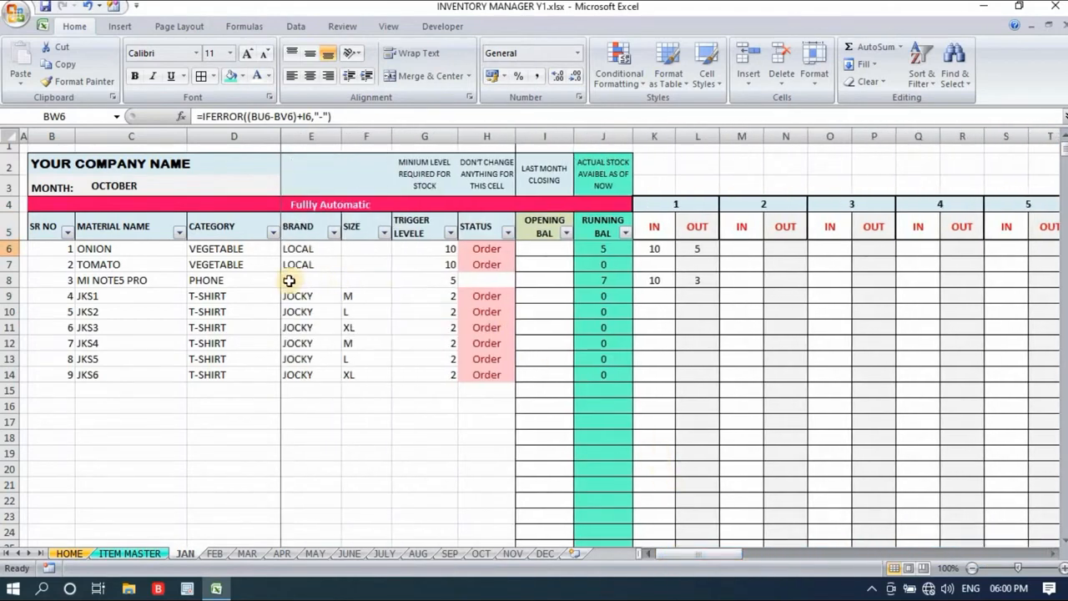
left_click(105, 282)
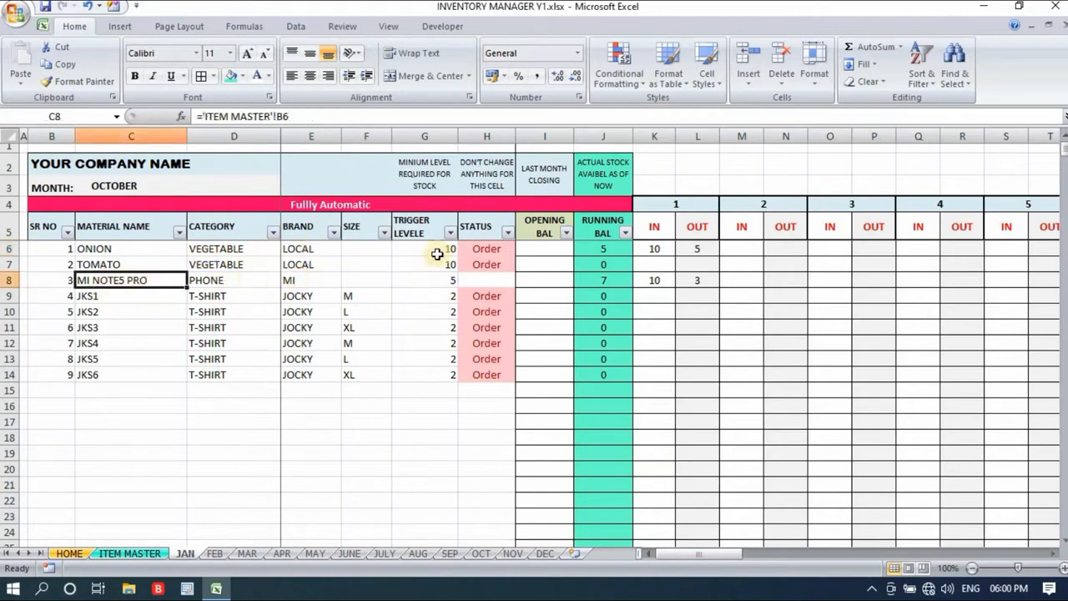
left_click(448, 280)
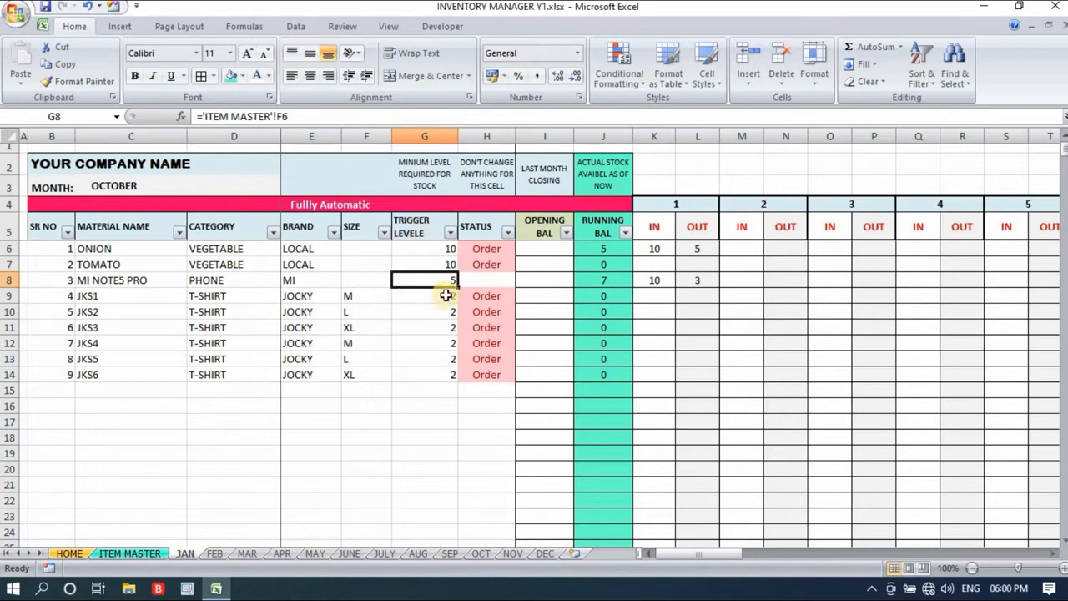
left_click_drag(447, 297, 431, 376)
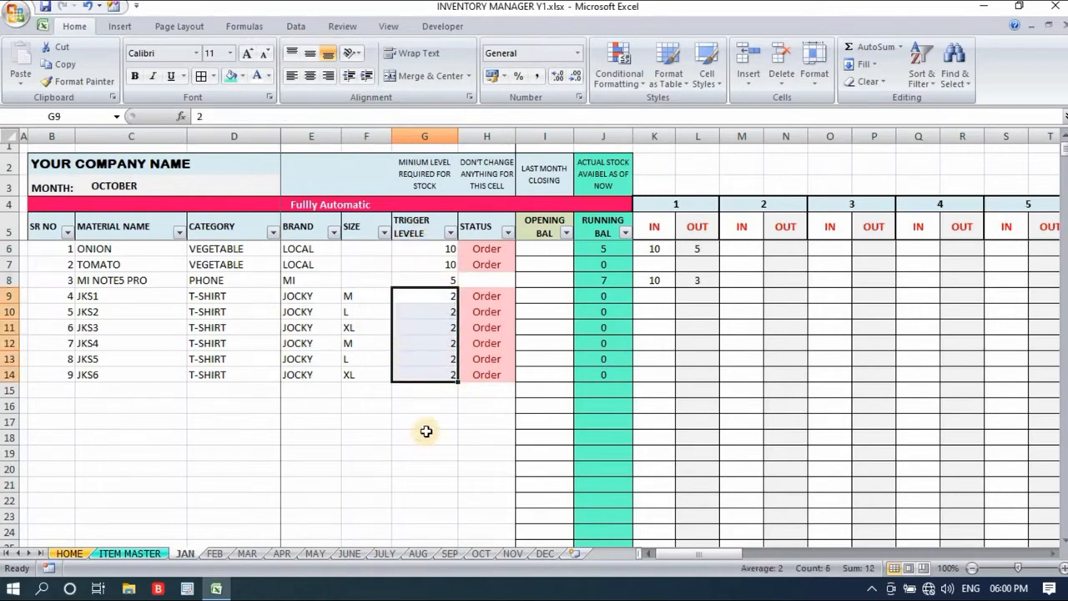
- Review the FEB sheet's trigger levels from MI NOTE5 PRO to JKS6 and its Fully Automatic section
left_click(215, 553)
left_click(442, 279)
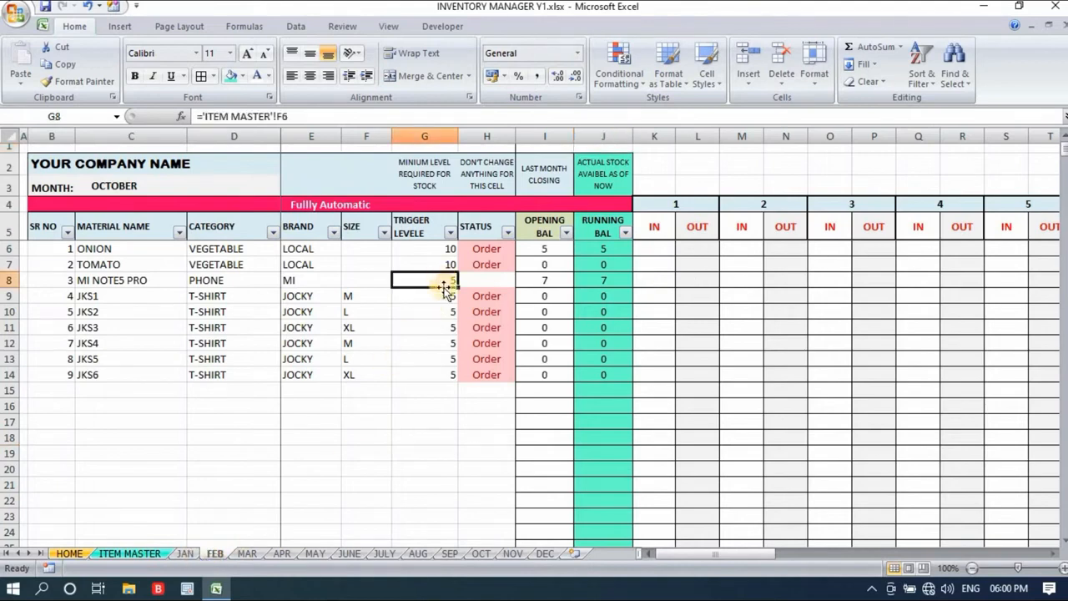
left_click(446, 295)
left_click(443, 338)
left_click(437, 375)
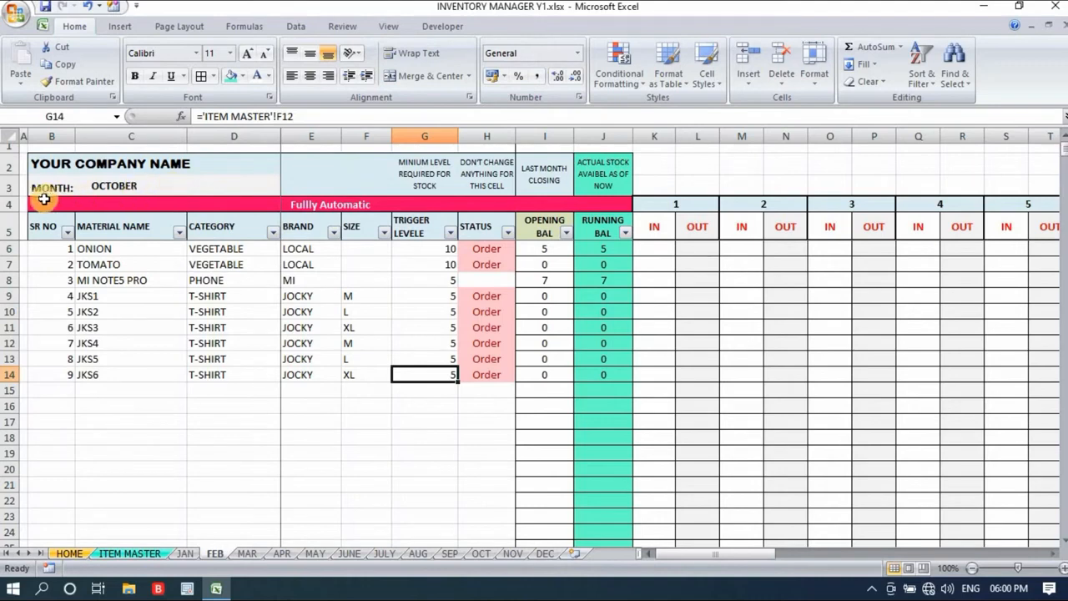
left_click_drag(36, 203, 469, 495)
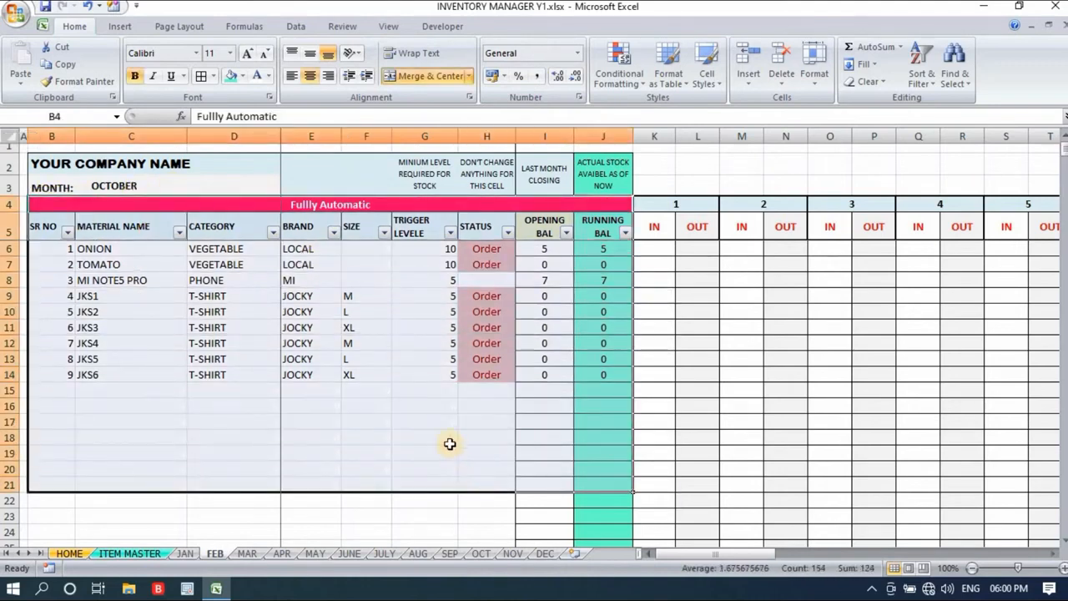
left_click(415, 393)
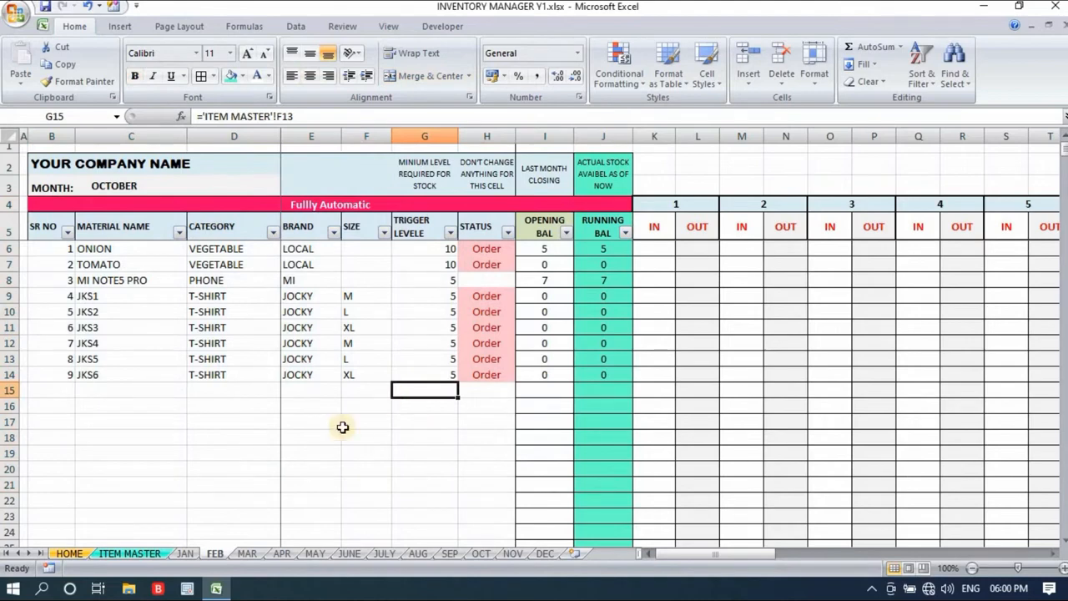
- Inspect the JAN sheet's day columns from 1 through 31 and its month name
left_click(186, 553)
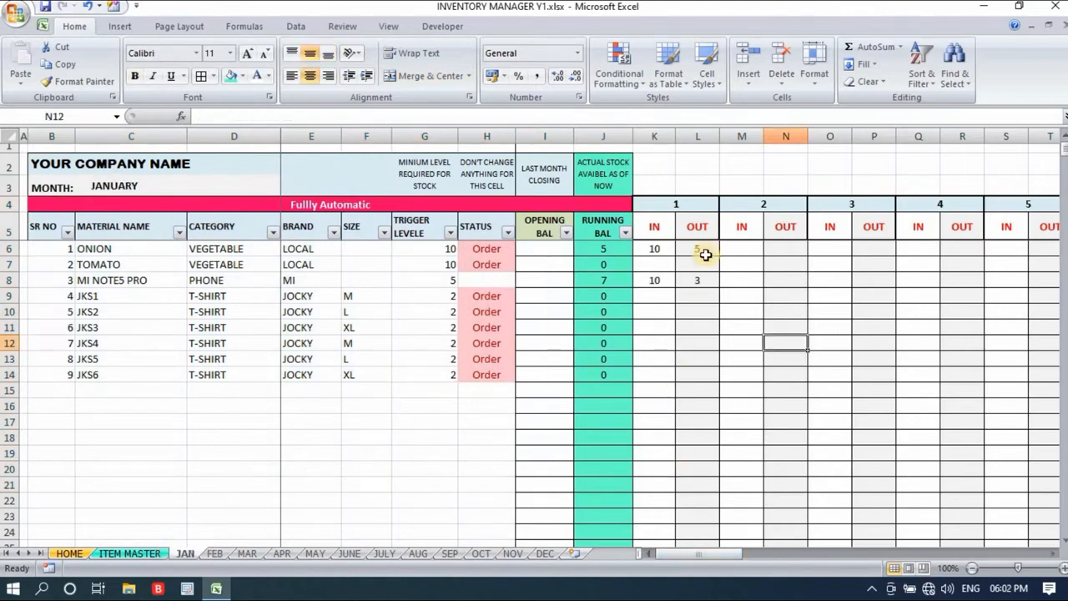
left_click(694, 204)
left_click(772, 203)
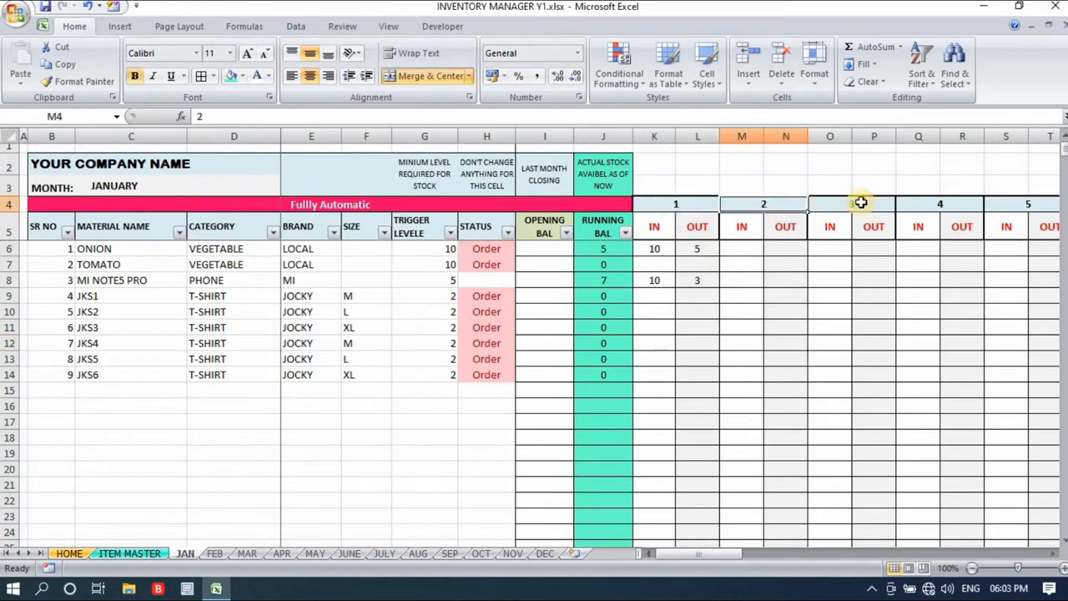
left_click(859, 204)
left_click(953, 200)
left_click_drag(718, 553, 1006, 555)
left_click(868, 204)
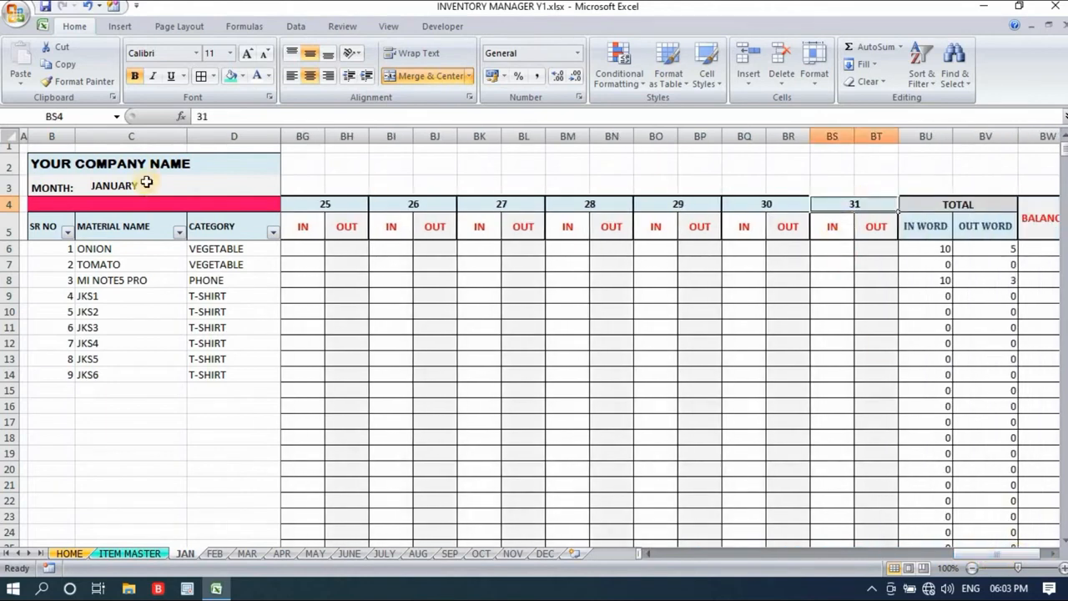
left_click(146, 184)
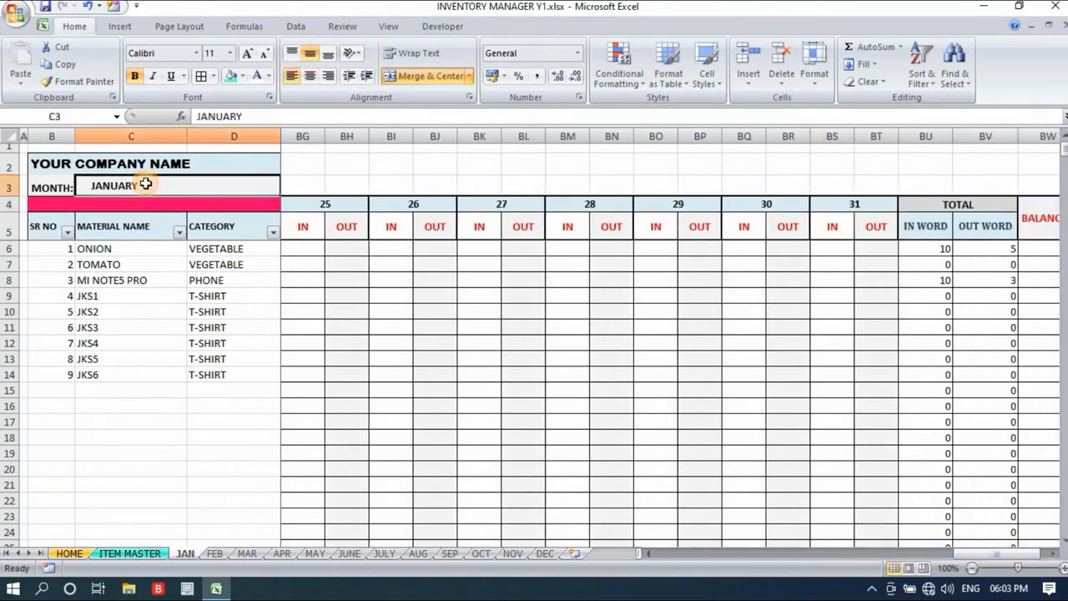
- Inspect the FEB sheet's day columns through day 28, ending back at day 1
left_click(215, 553)
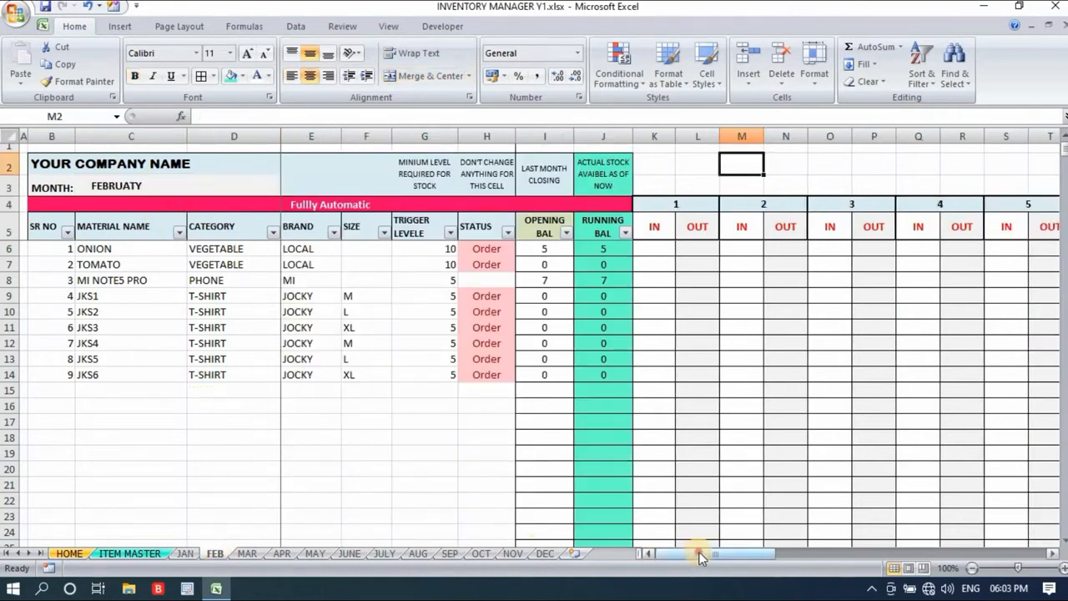
left_click_drag(699, 557, 917, 401)
left_click(834, 205)
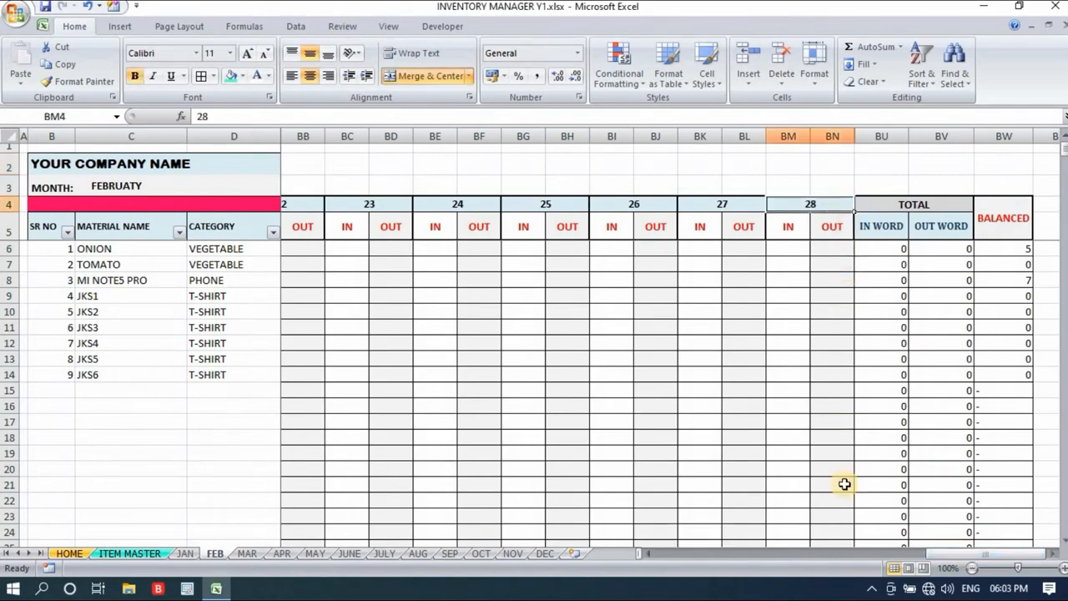
left_click_drag(964, 558, 543, 571)
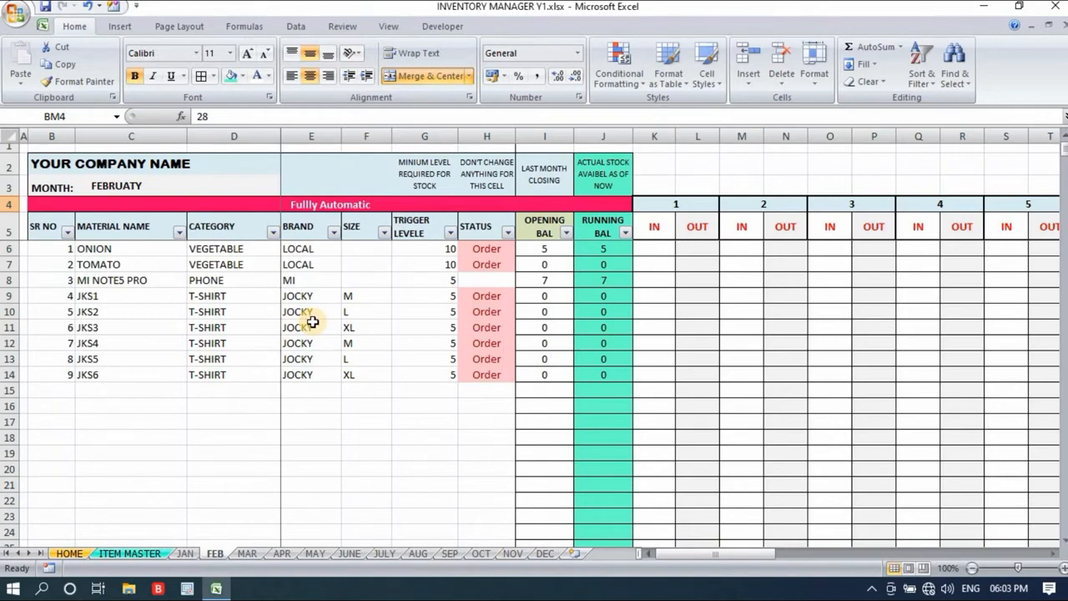
left_click(704, 161)
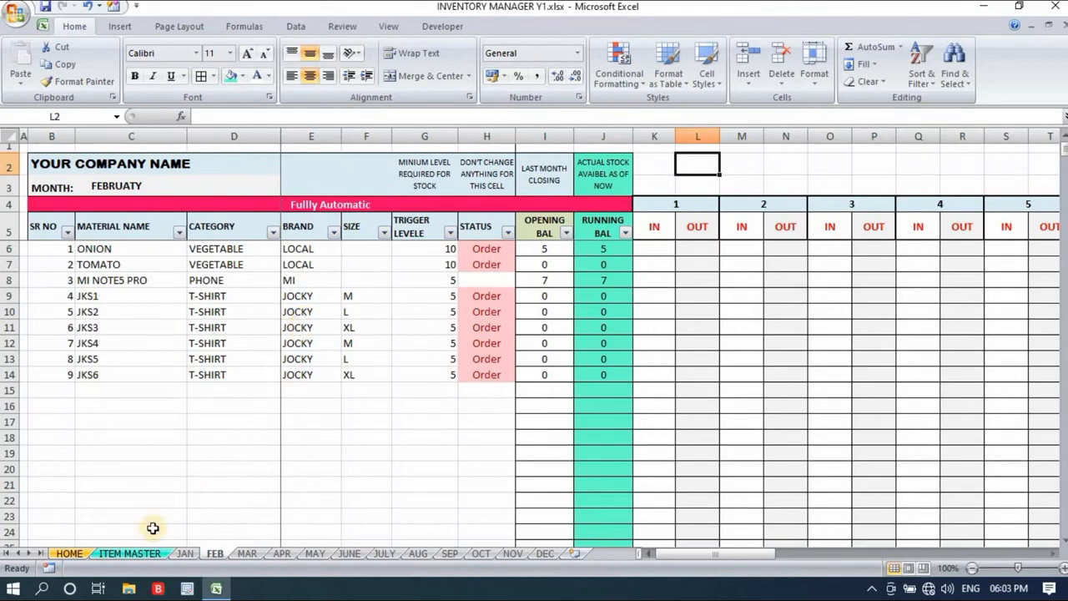
- Trace stock data from the ITEM MASTER details and JAN's daily IN/OUT cells to the HOME monthly consumption chart
left_click(126, 553)
left_click_drag(76, 204, 436, 411)
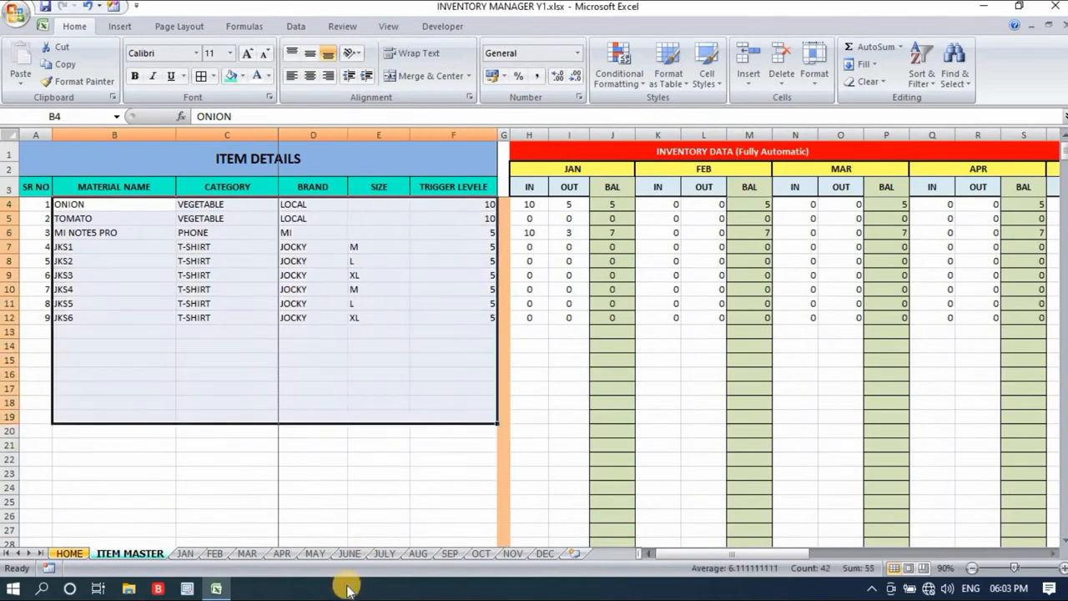
left_click(185, 553)
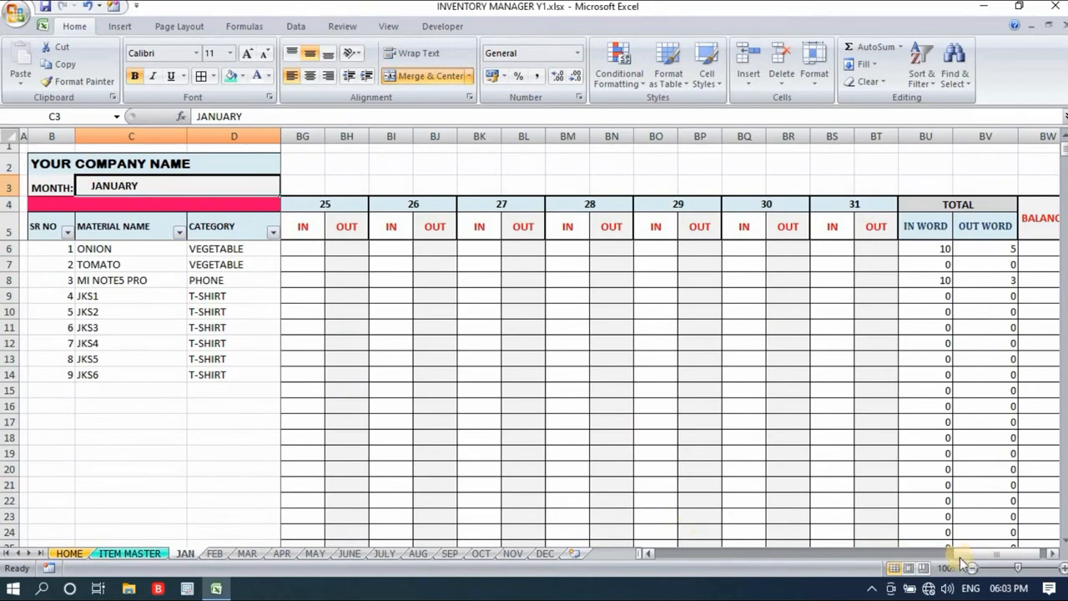
left_click_drag(995, 553, 668, 554)
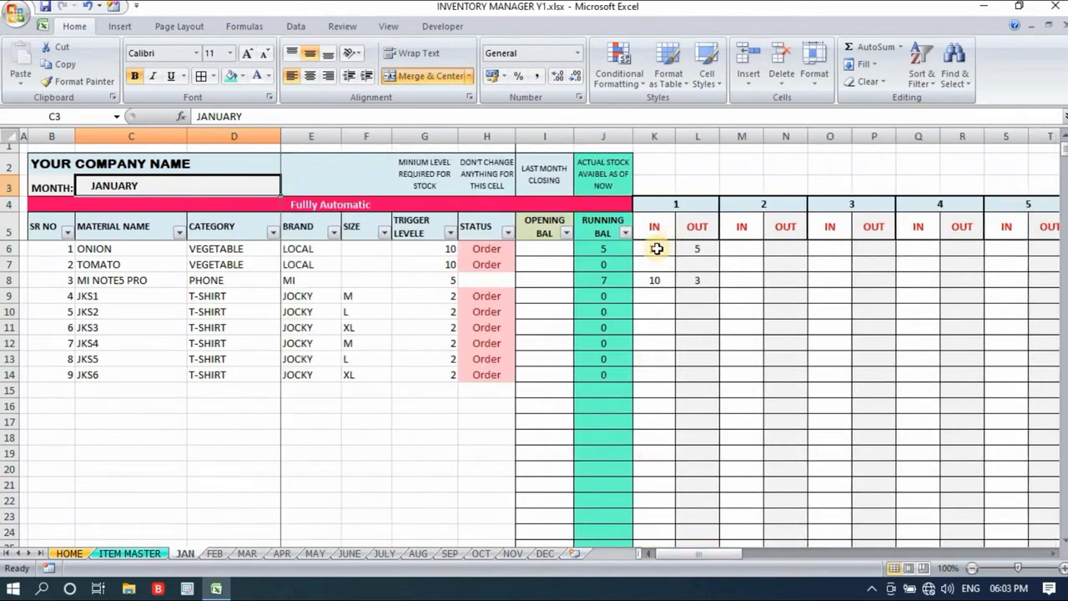
left_click_drag(660, 251, 847, 377)
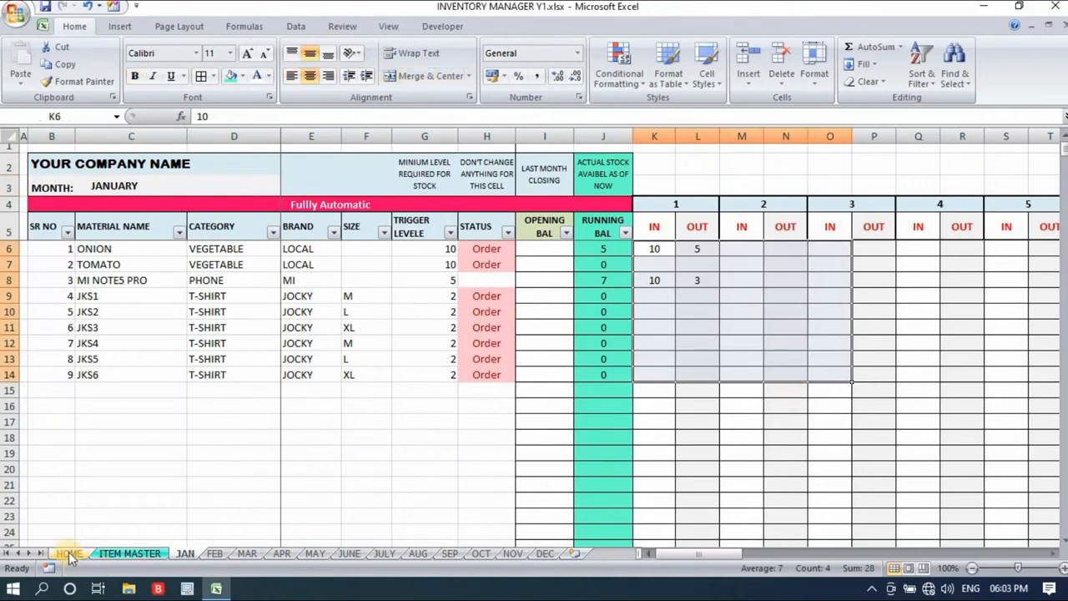
left_click(70, 554)
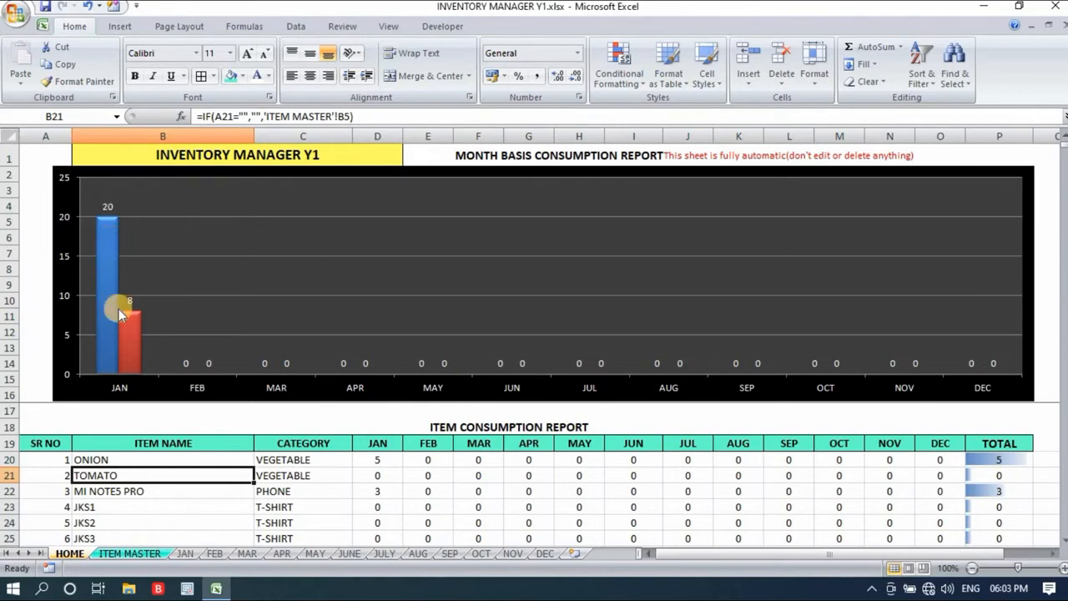
- Record day 1 IN quantities on the FEB sheet: 10 for JKS1 and 2 for JKS2
left_click(213, 553)
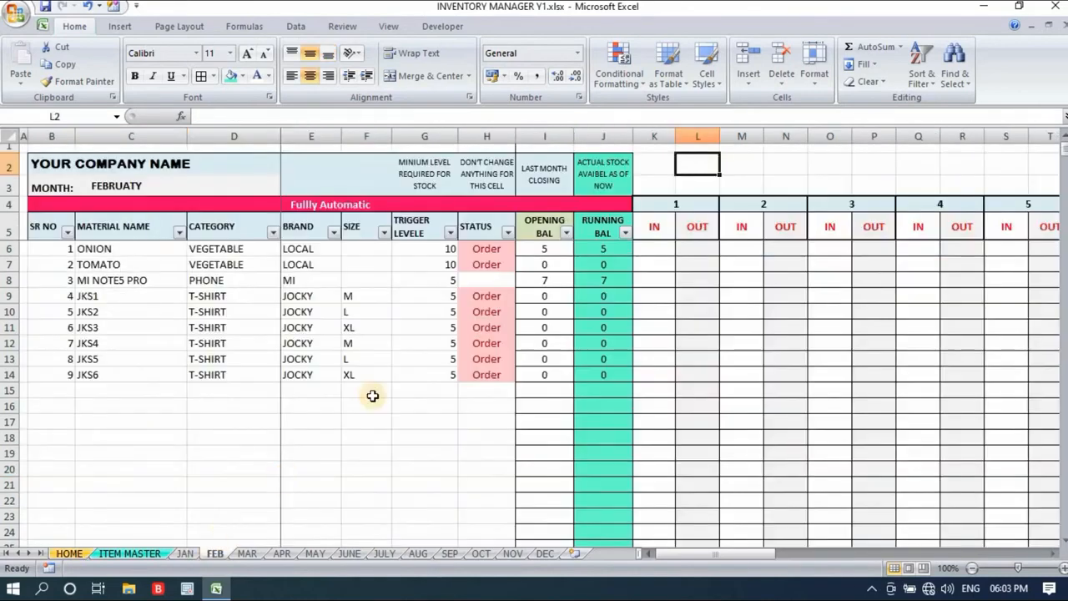
left_click(658, 249)
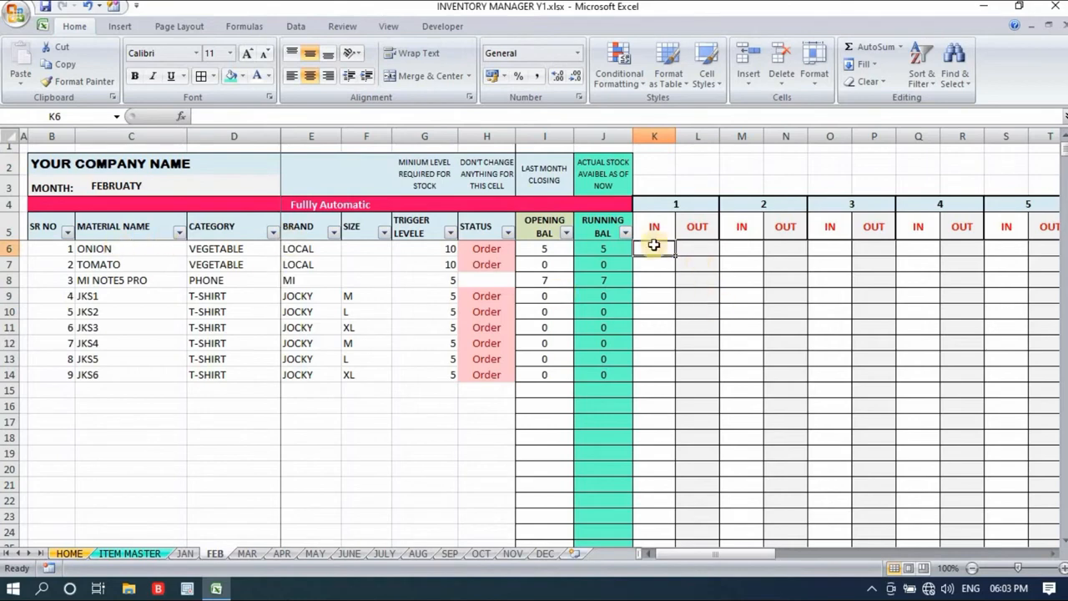
left_click(658, 294)
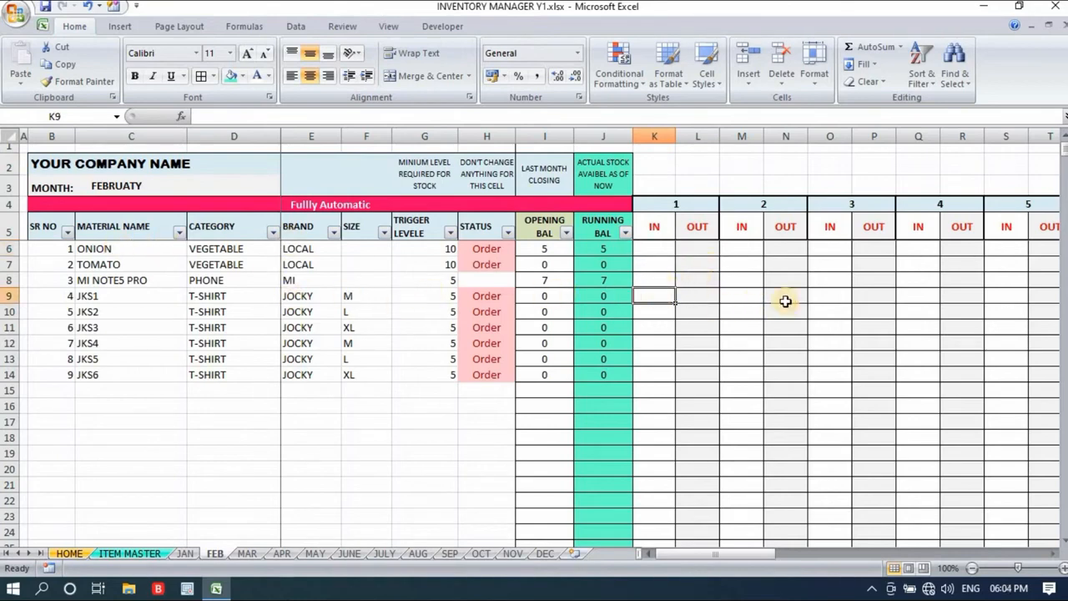
type("10")
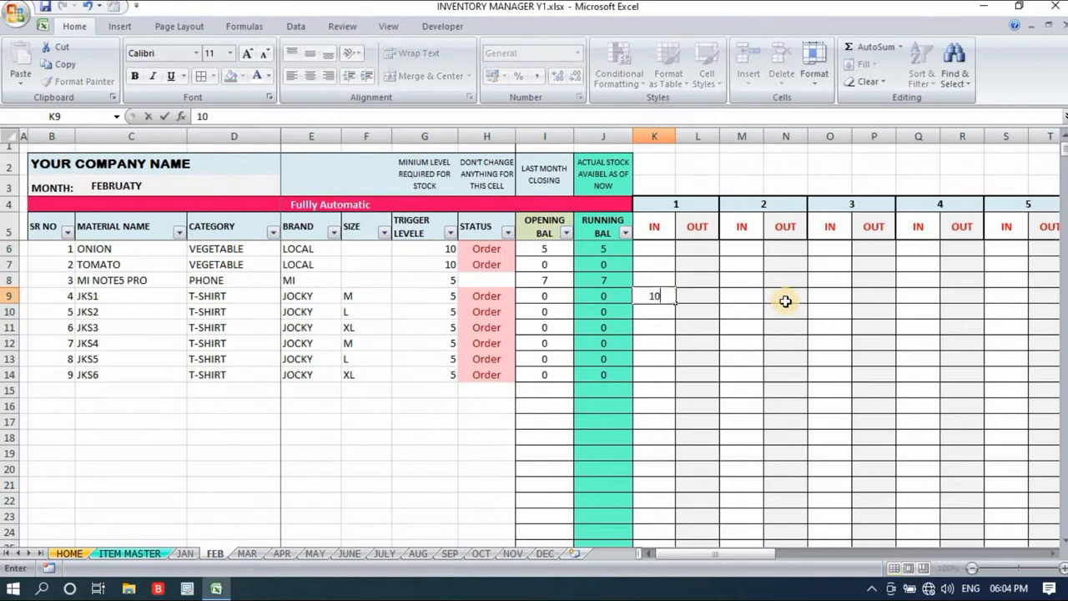
key("Return")
type("2")
key("Return")
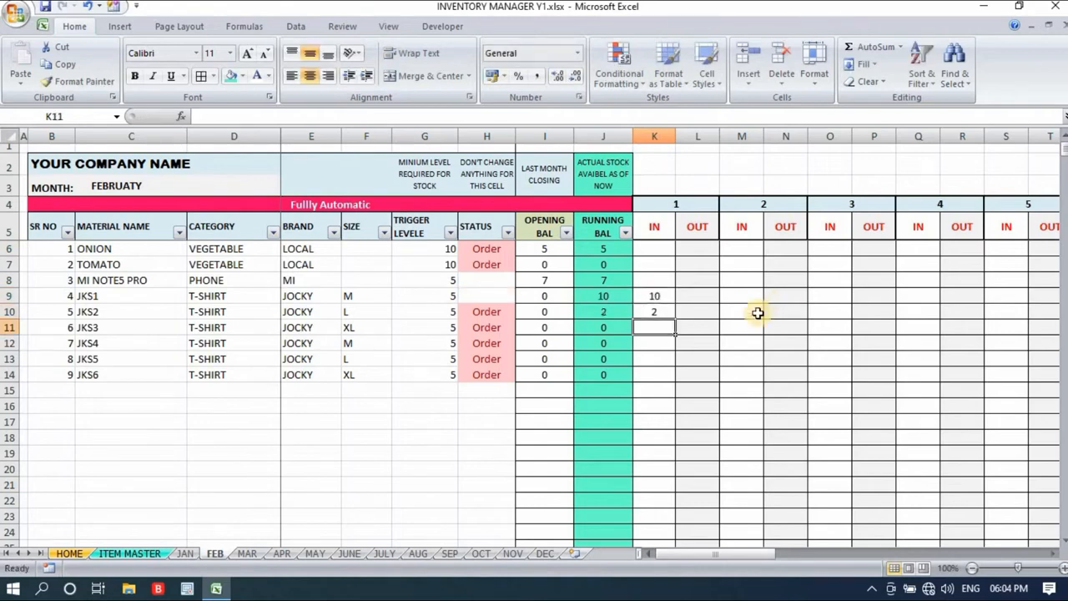
- Record day 1 OUT quantities of 2 each for JKS1 and JKS2 on the FEB sheet
left_click(705, 293)
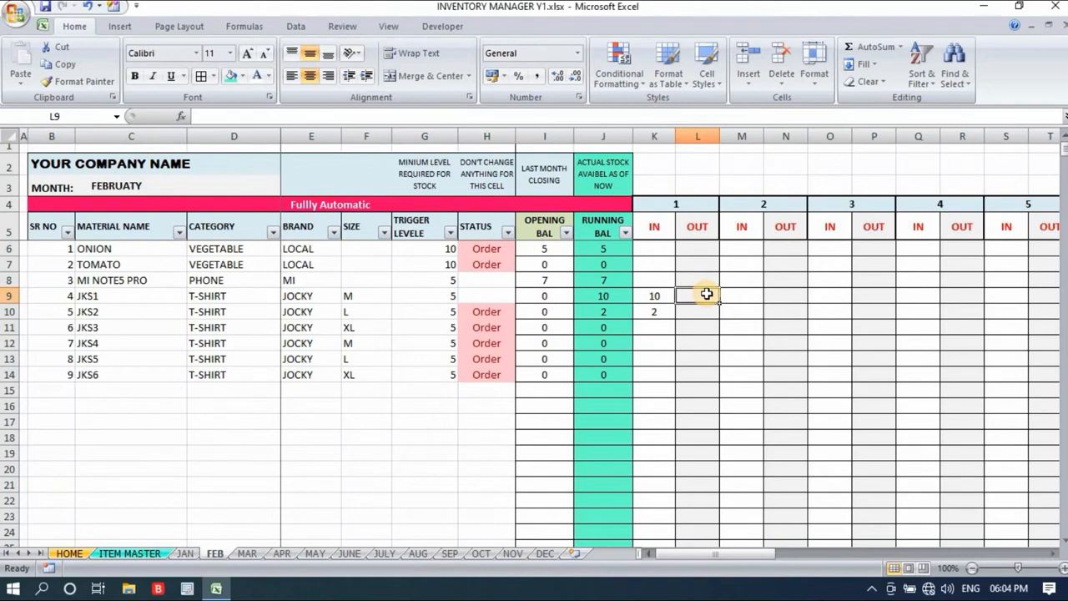
type("2")
key("Return")
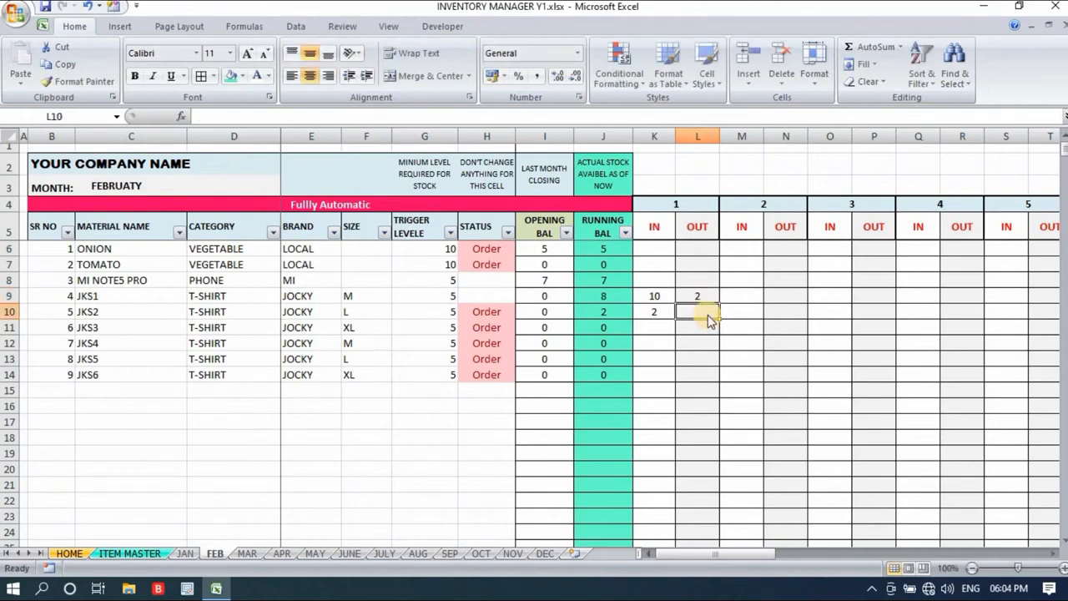
type("2")
left_click(709, 342)
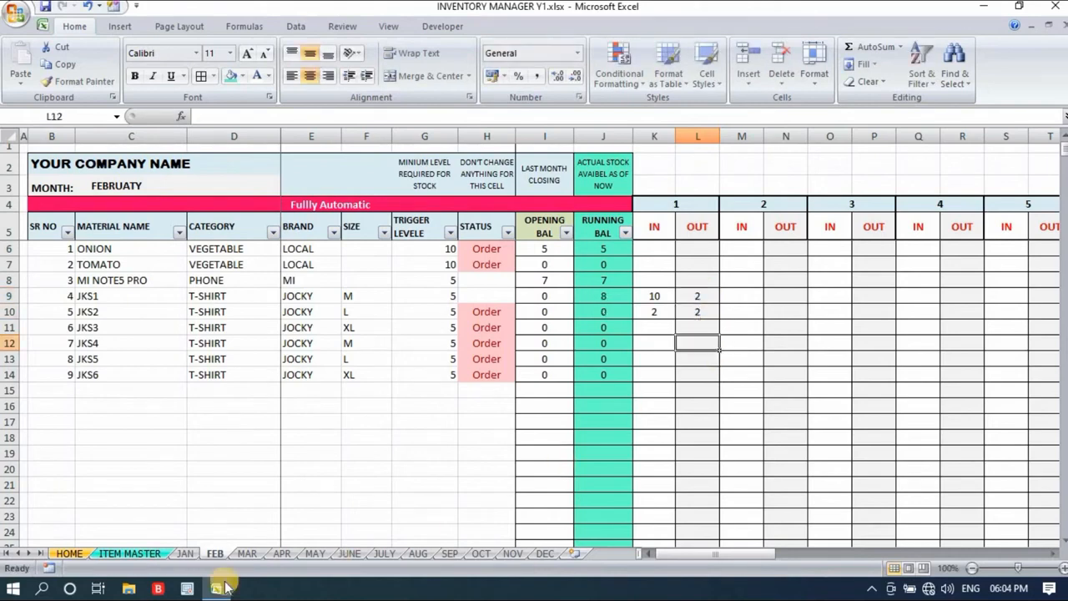
- Check the HOME sheet's monthly chart and ONION's JAN figure in the ITEM CONSUMPTION REPORT
left_click(67, 553)
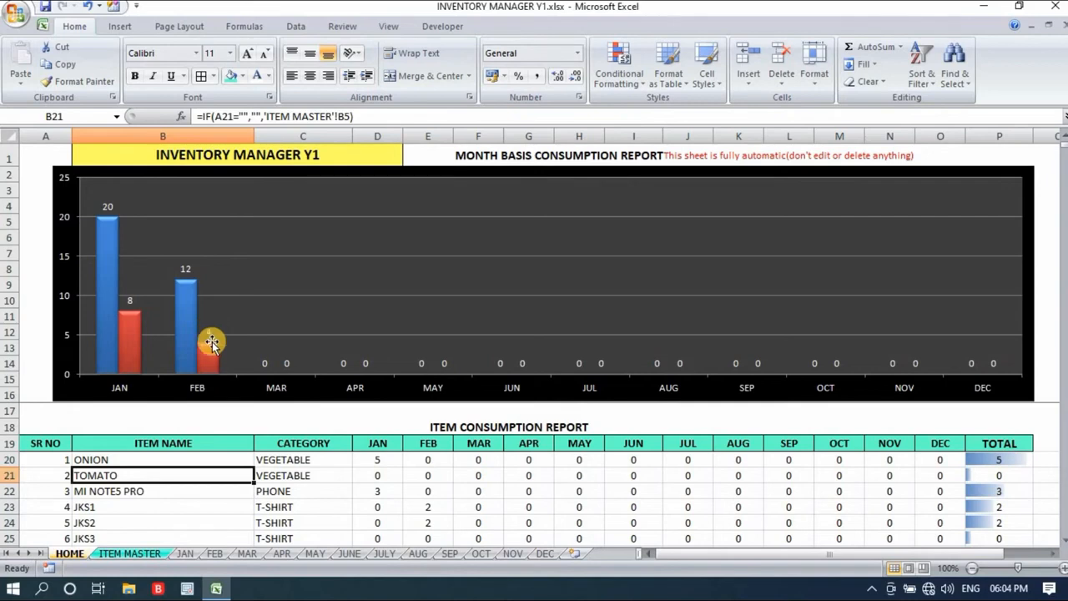
left_click(301, 427)
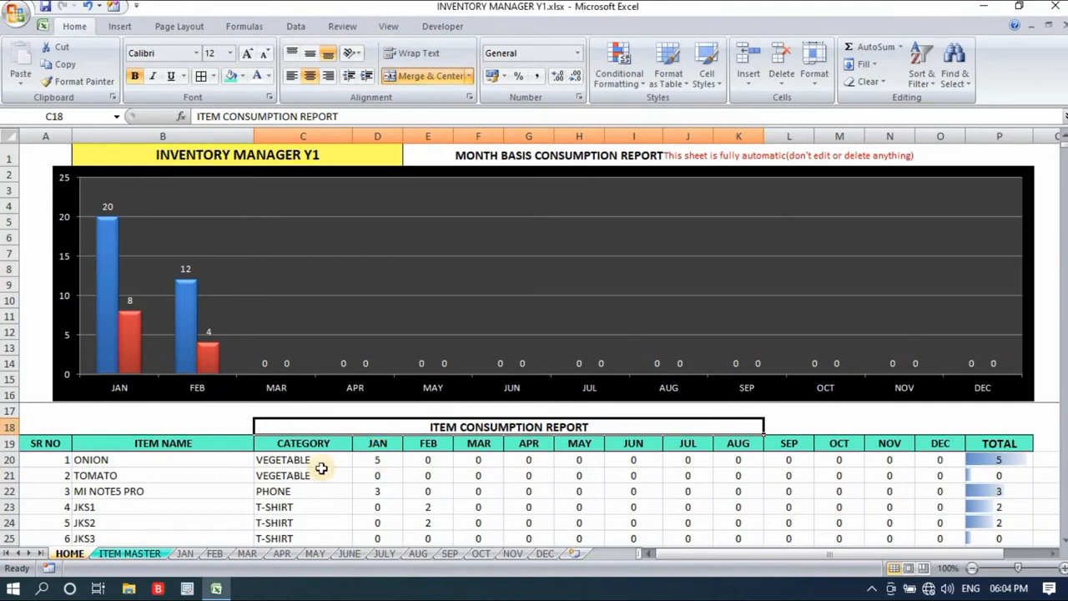
left_click(387, 460)
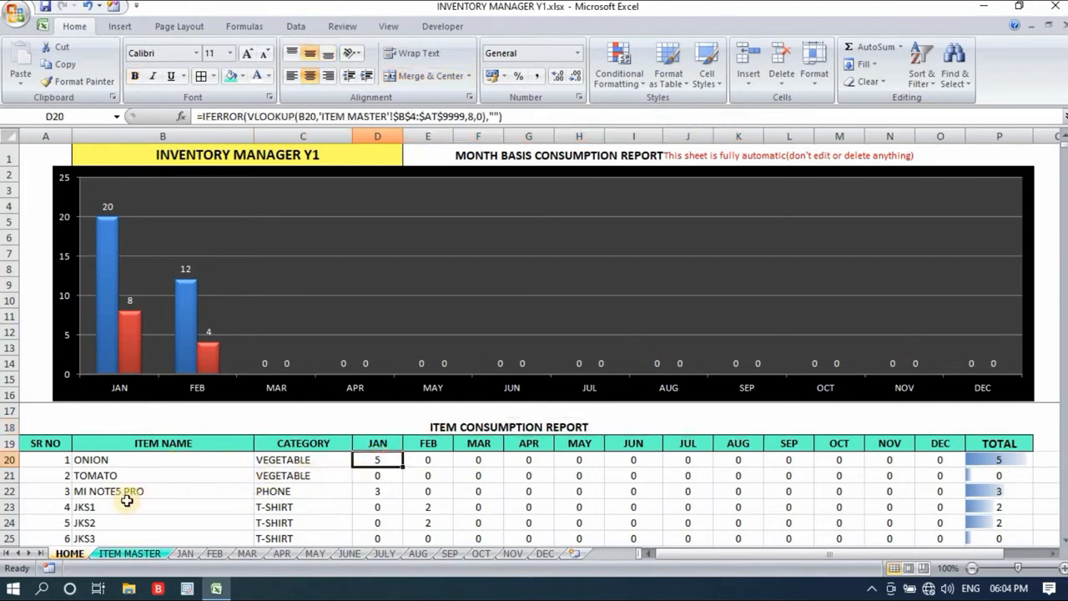
- Check the ITEM CONSUMPTION REPORT's monthly and TOTAL figures for MI NOTE5 PRO, JKS1 and JKS2 on the HOME sheet
left_click(379, 494)
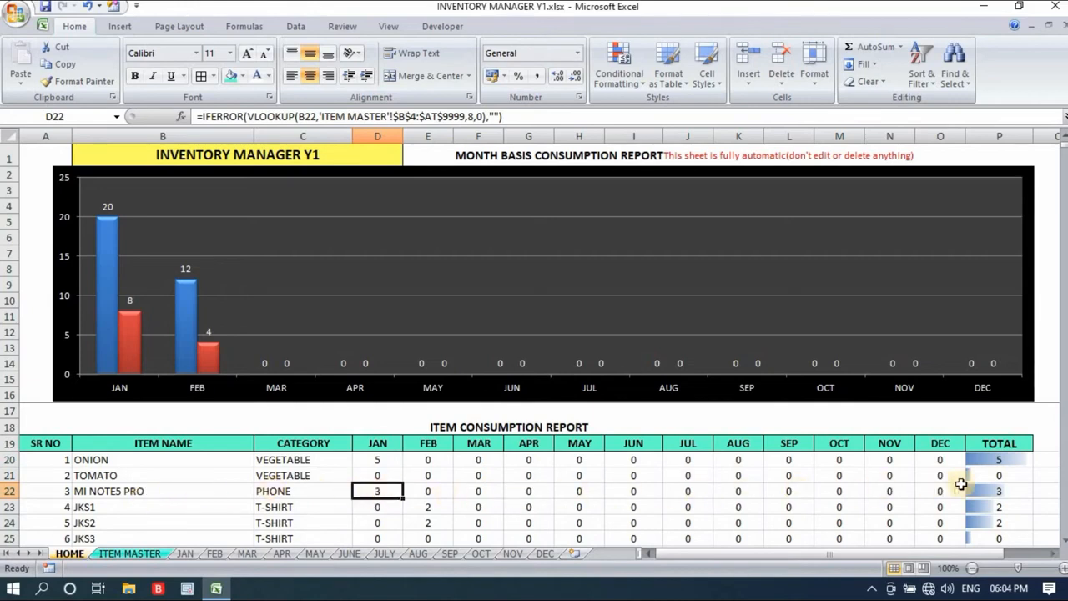
left_click(1021, 491)
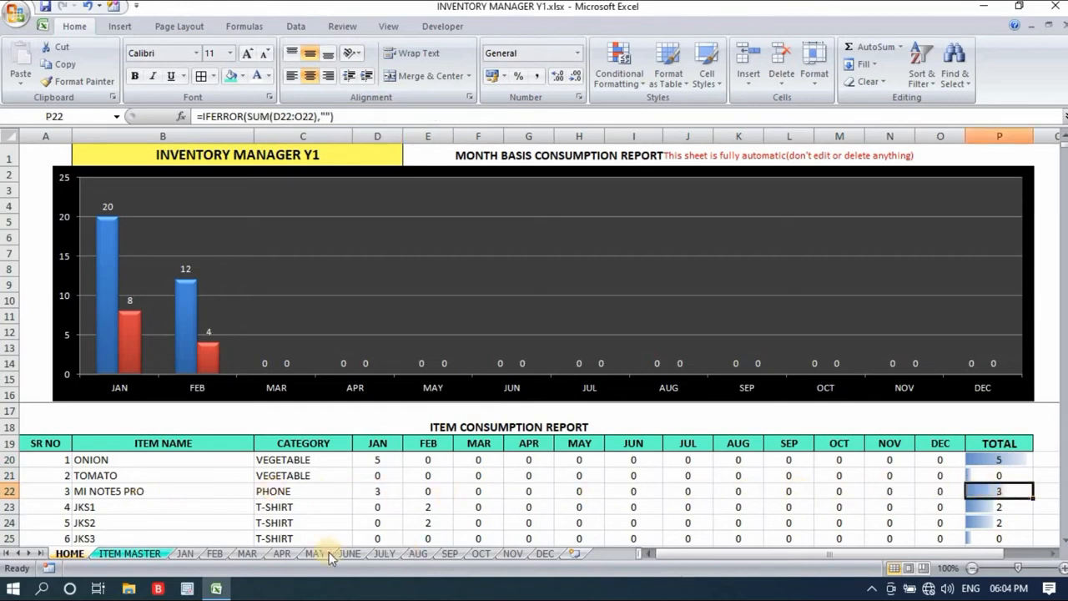
left_click(114, 505)
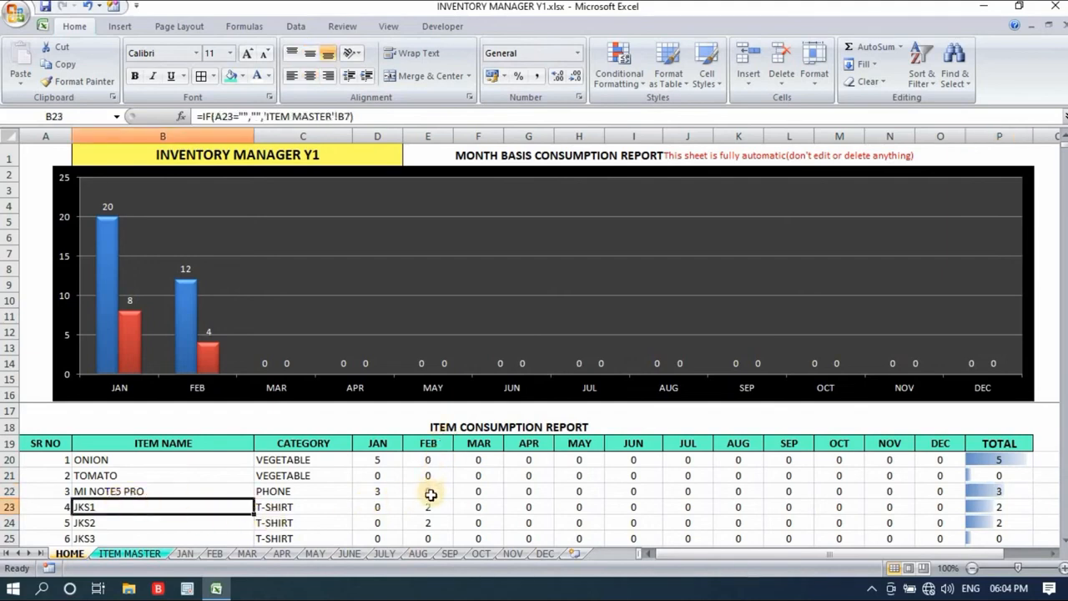
left_click_drag(430, 506, 434, 521)
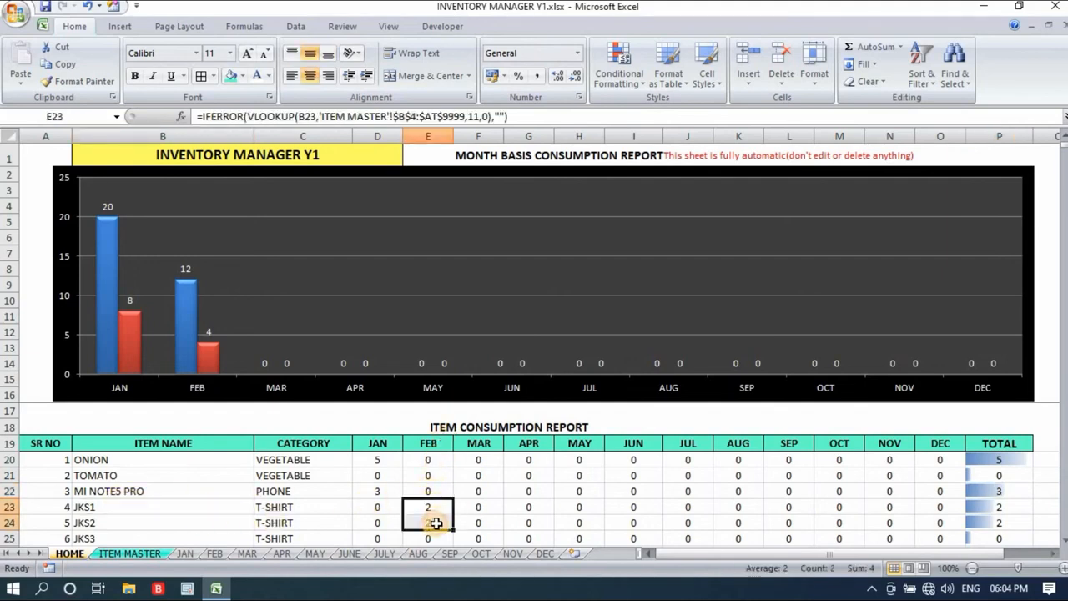
left_click_drag(1001, 506, 1002, 521)
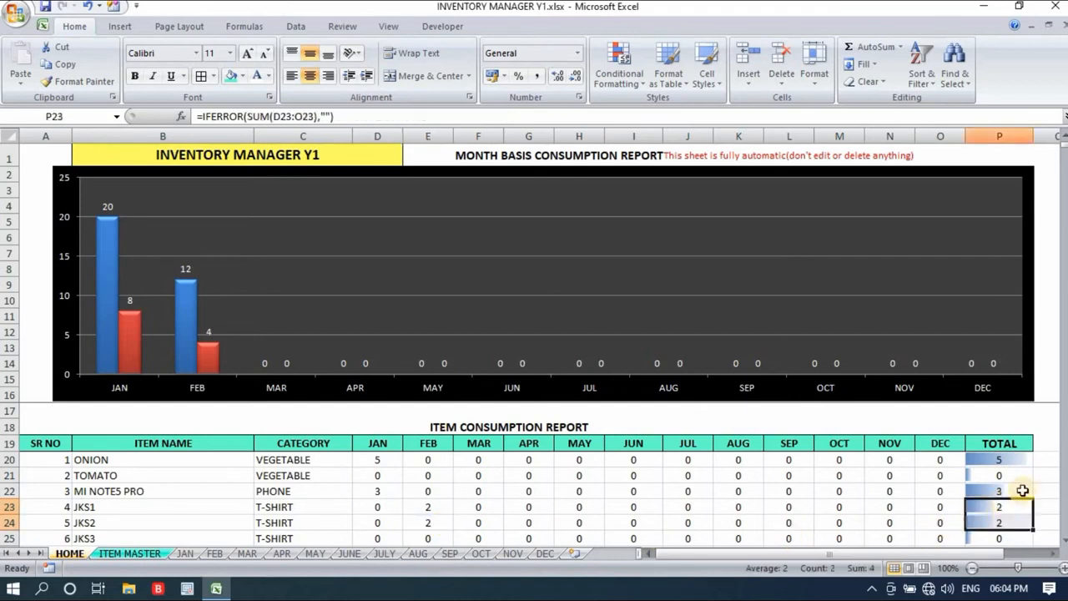
left_click(1050, 475)
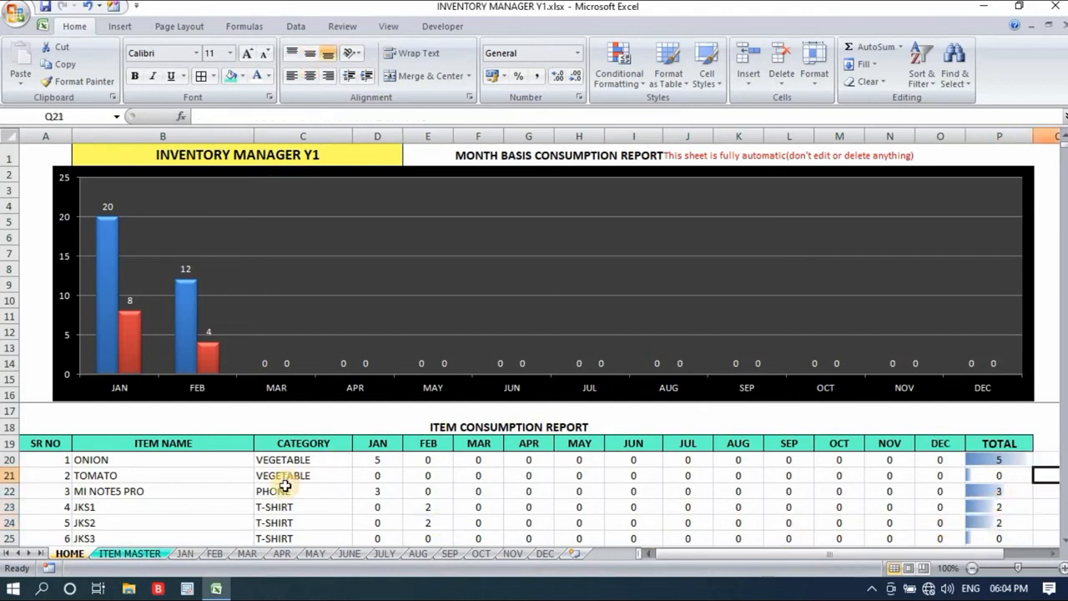
- Examine the YOUR COMPANY NAME heading on the JAN sheet and compare the sheet with FEB
left_click(187, 554)
left_click(695, 164)
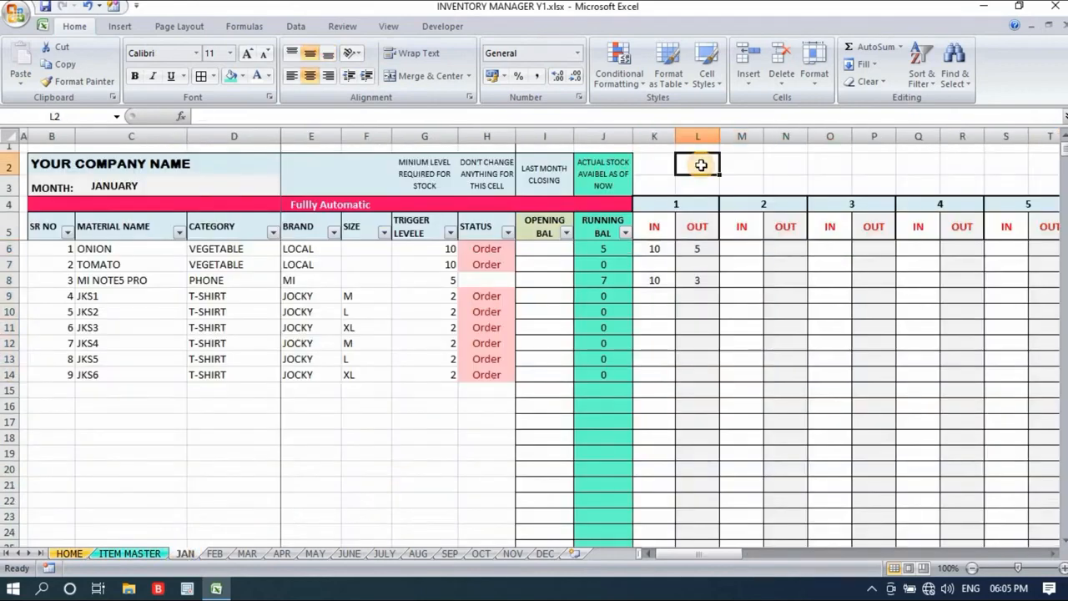
left_click(176, 164)
left_click(709, 164)
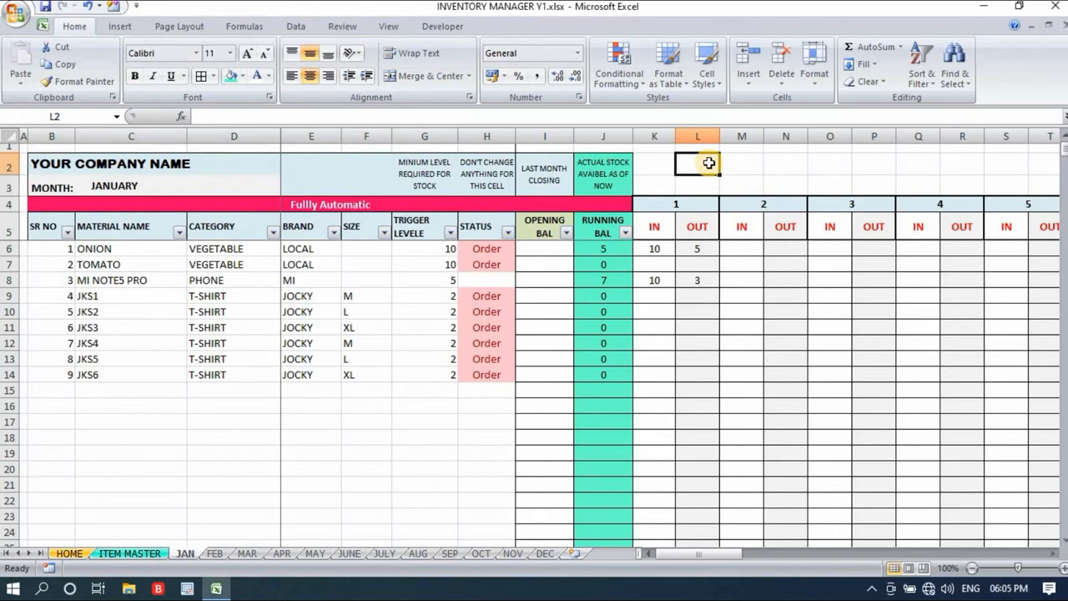
left_click(141, 164)
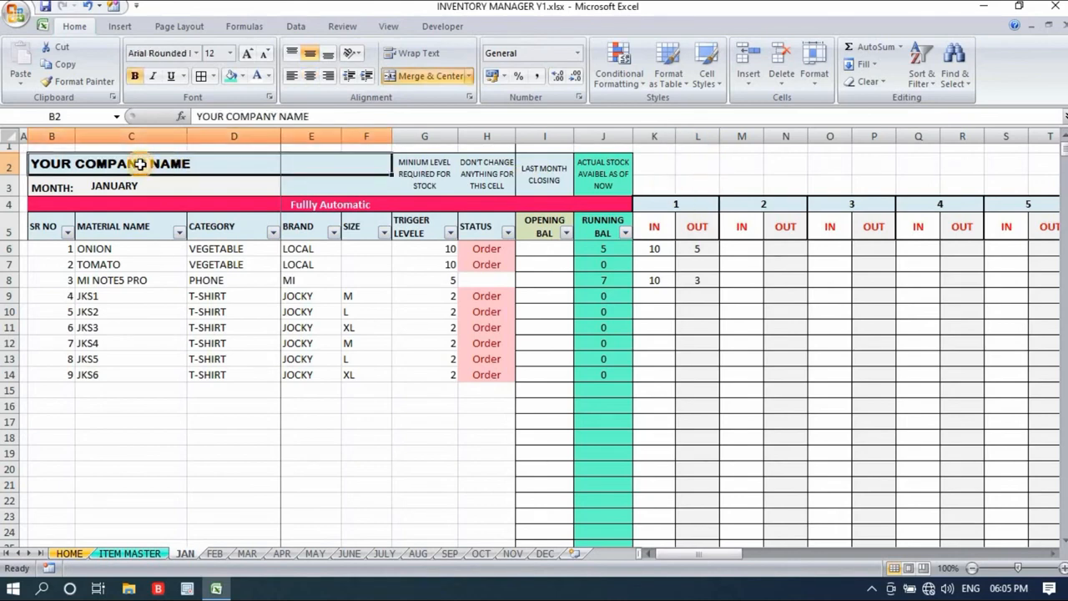
left_click(216, 552)
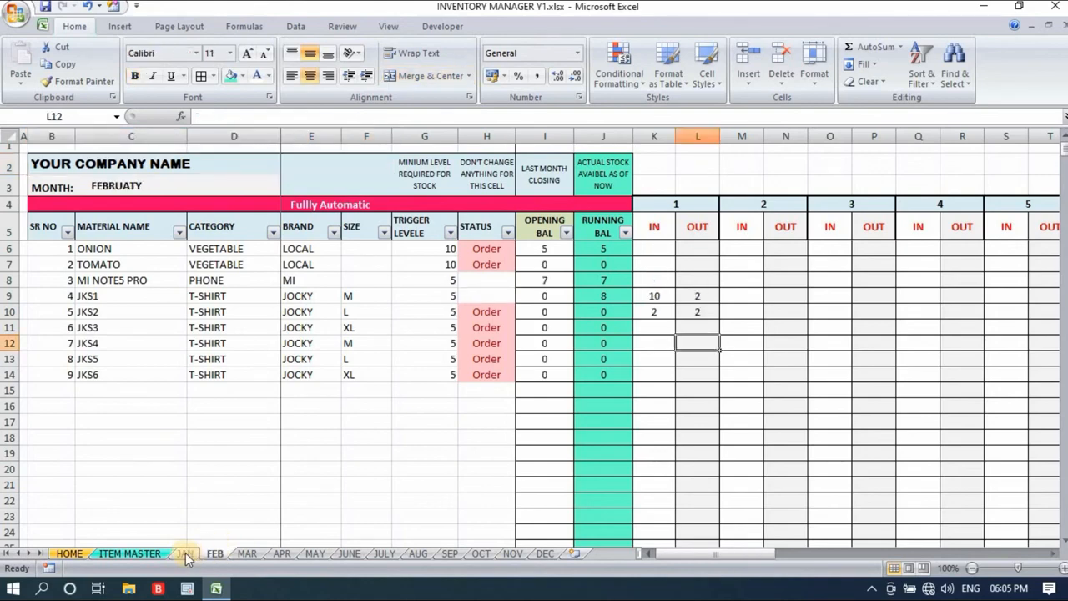
left_click(184, 553)
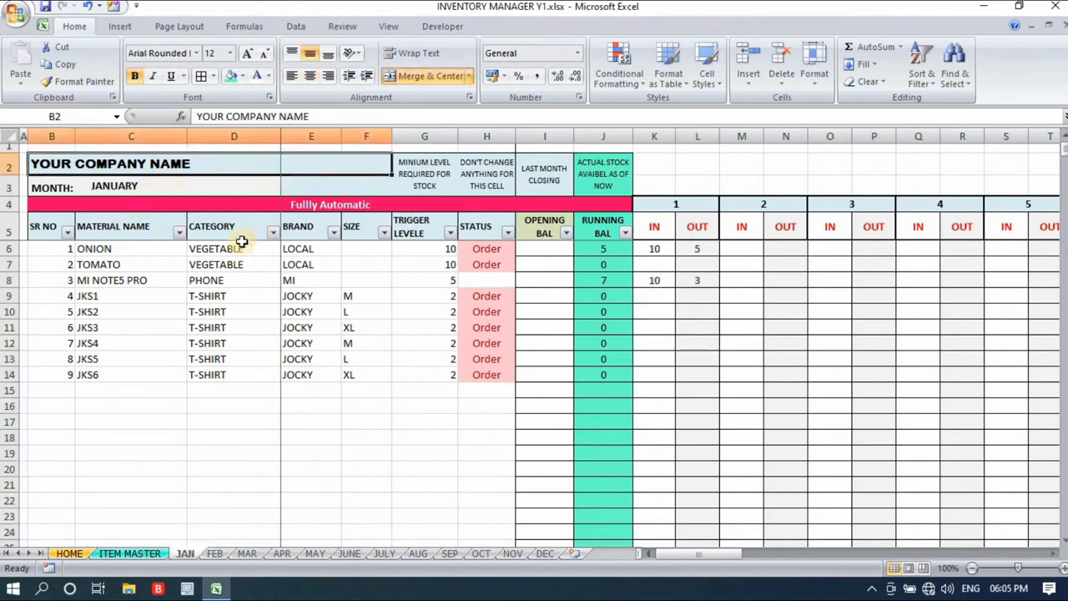
- Examine the OPENING BAL cells for all items on the JAN sheet alongside the day 1 IN and OUT entries
left_click_drag(546, 248, 548, 467)
left_click(553, 246)
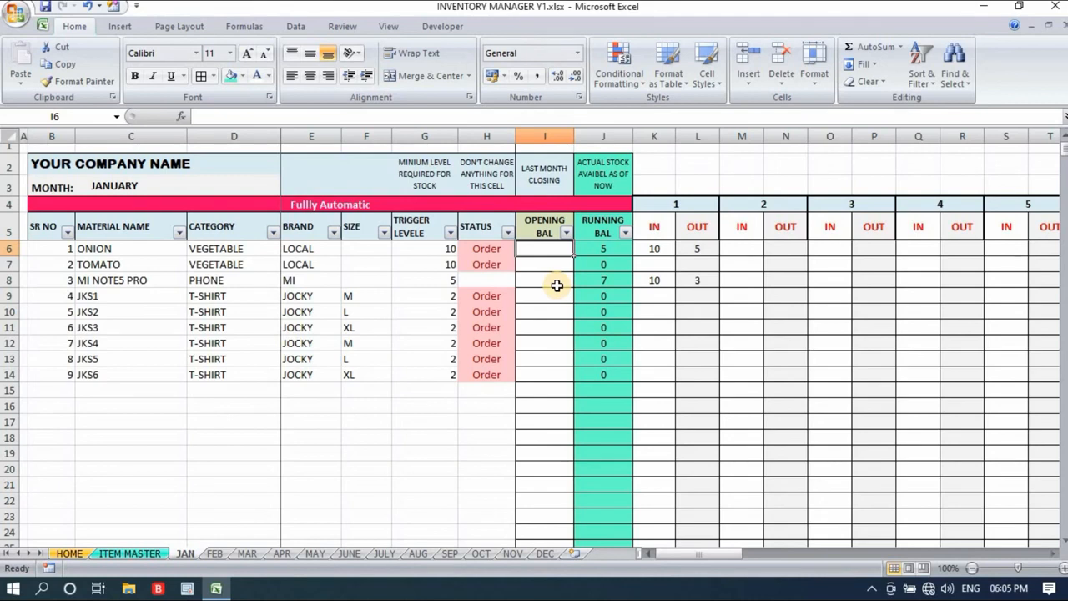
left_click(678, 171)
left_click_drag(545, 252, 543, 504)
left_click(714, 245)
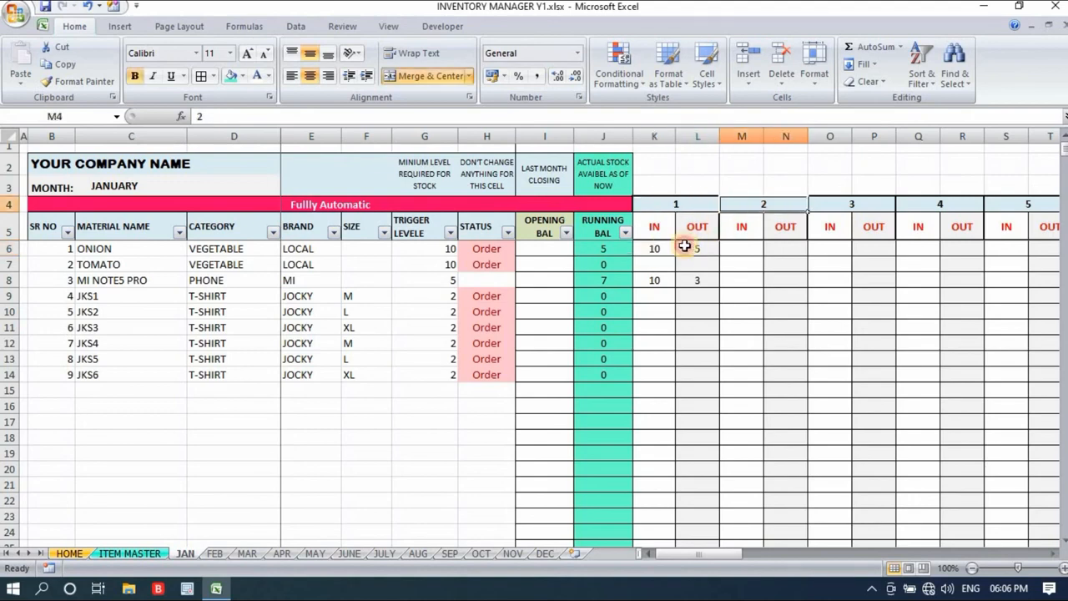
left_click_drag(686, 244, 705, 240)
left_click(782, 293)
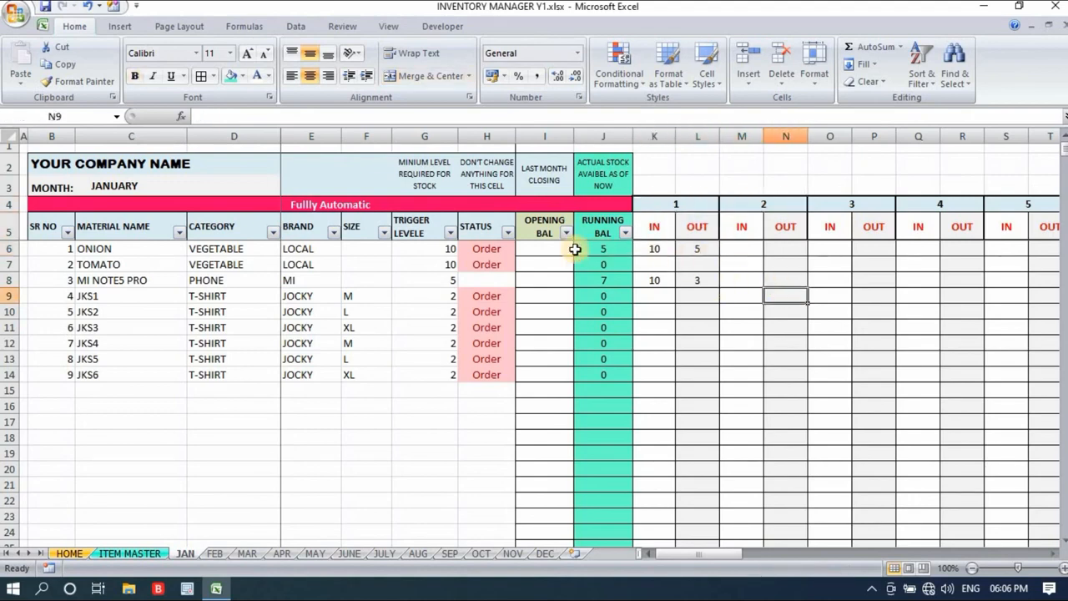
left_click_drag(542, 248, 543, 381)
left_click(544, 390)
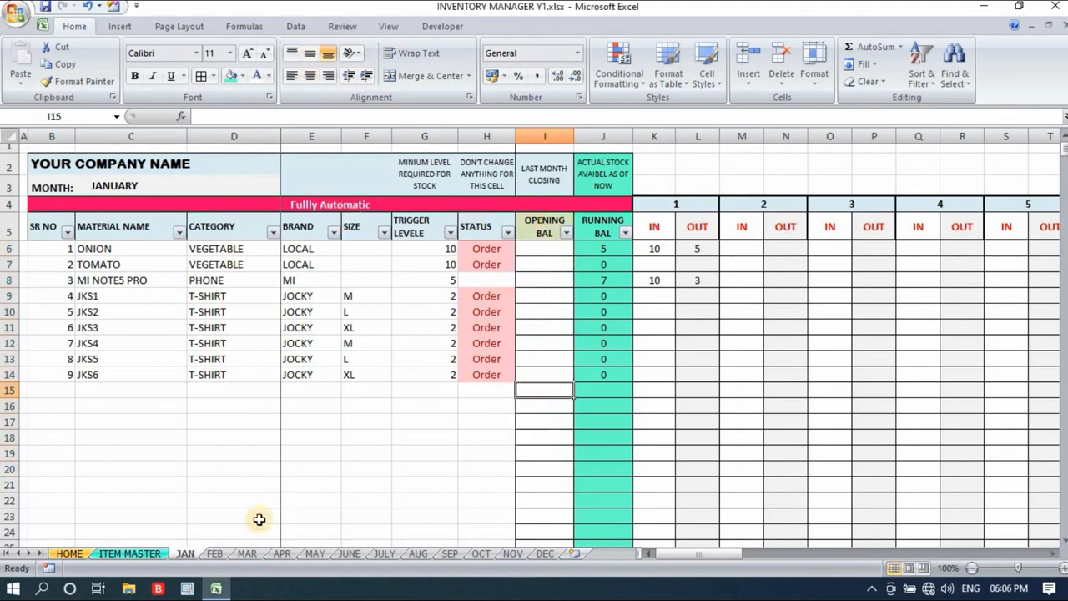
- Inspect ONION's OPENING BAL formula and the Fullly Automatic header band on the FEB sheet, and return to the HOME sheet
left_click(216, 553)
left_click(549, 252)
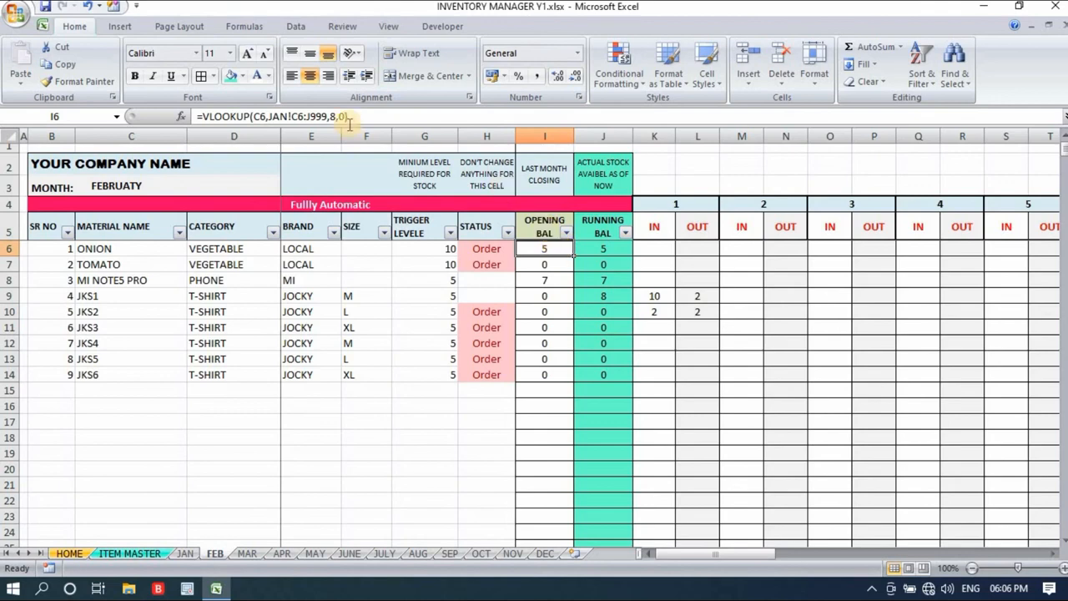
left_click(705, 167)
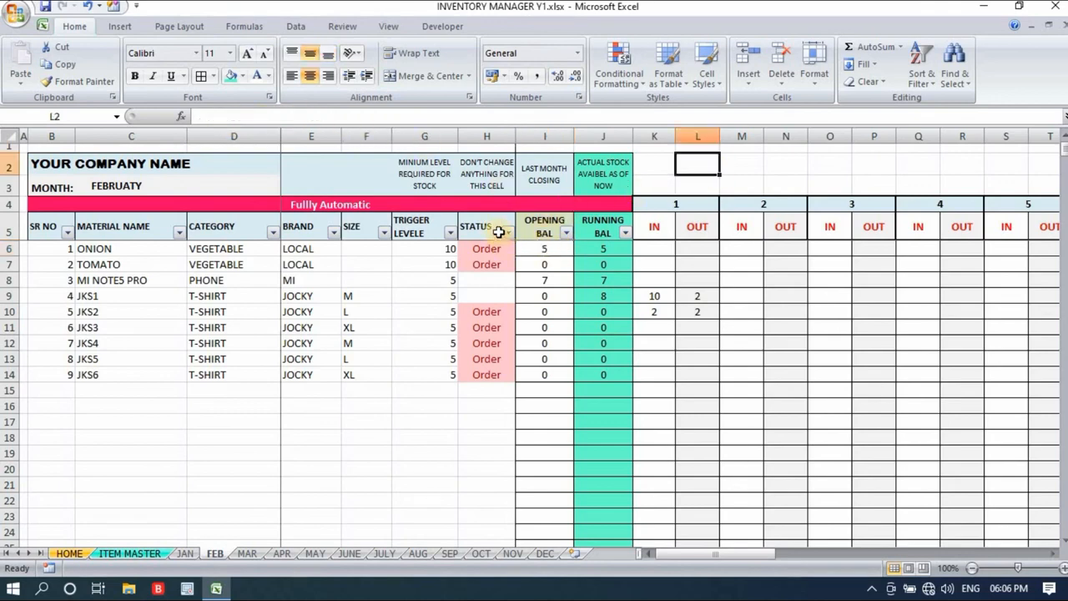
left_click(63, 206)
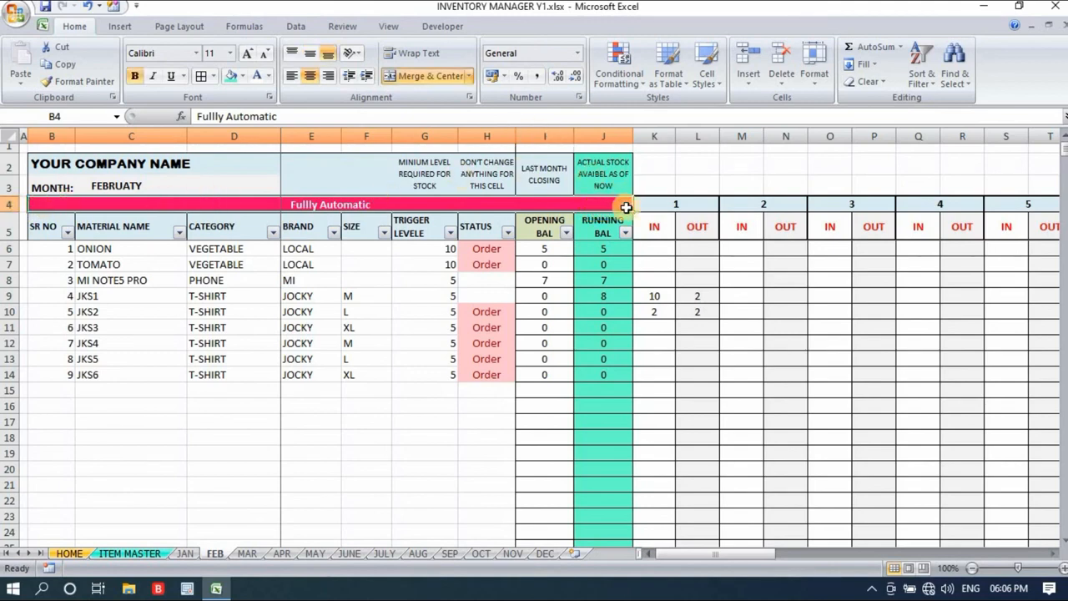
left_click(665, 169)
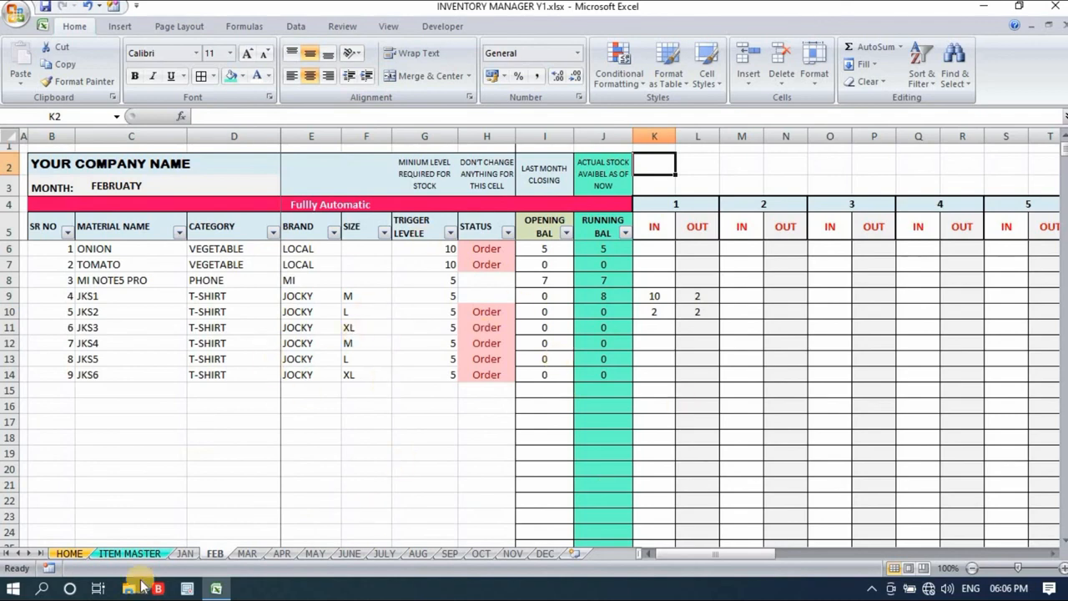
left_click(70, 553)
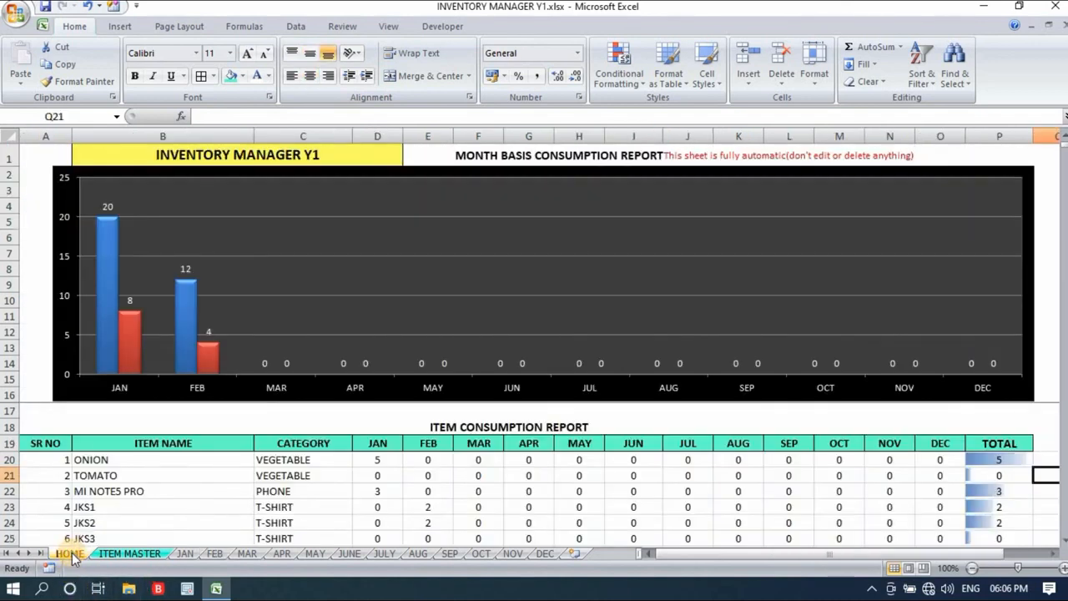